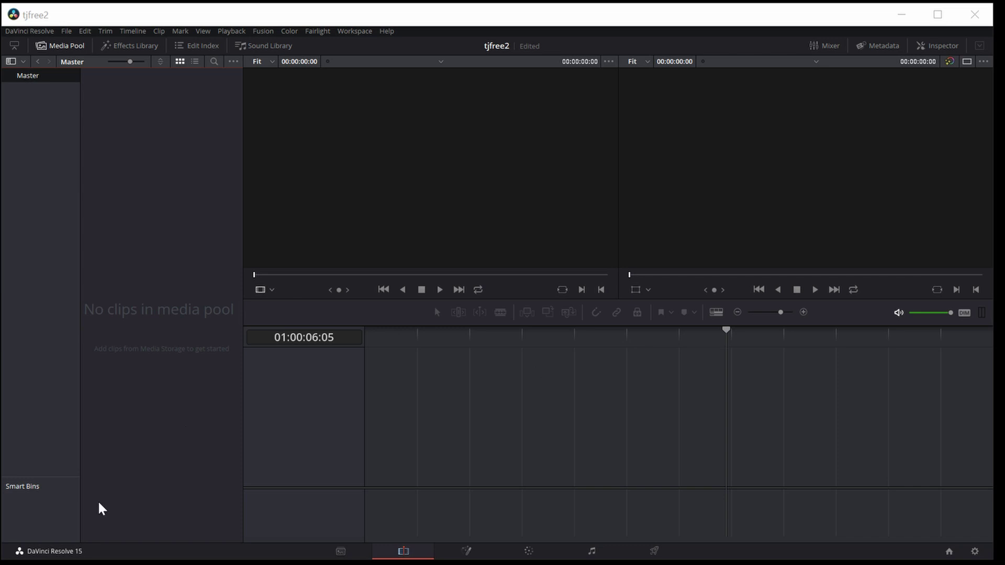
Step: Import the audio files TOUCH IT-Short and 18_and_Life_no_voice from the Music folder into the media pool
{"action": "left_click", "coordinate": [144, 563]}
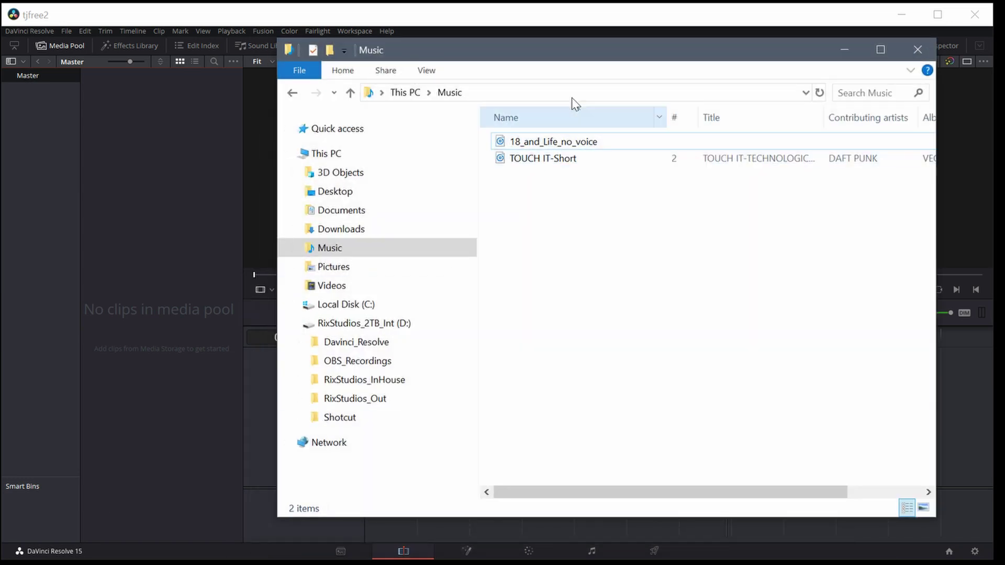
{"action": "left_click_drag", "start_coordinate": [534, 57], "coordinate": [555, 53]}
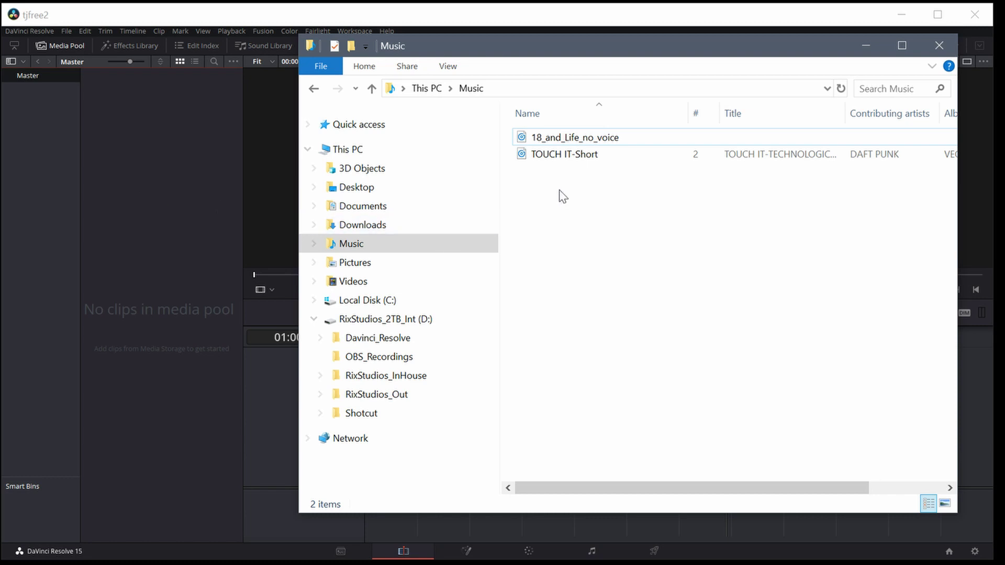
{"action": "left_click_drag", "start_coordinate": [536, 55], "coordinate": [526, 57]}
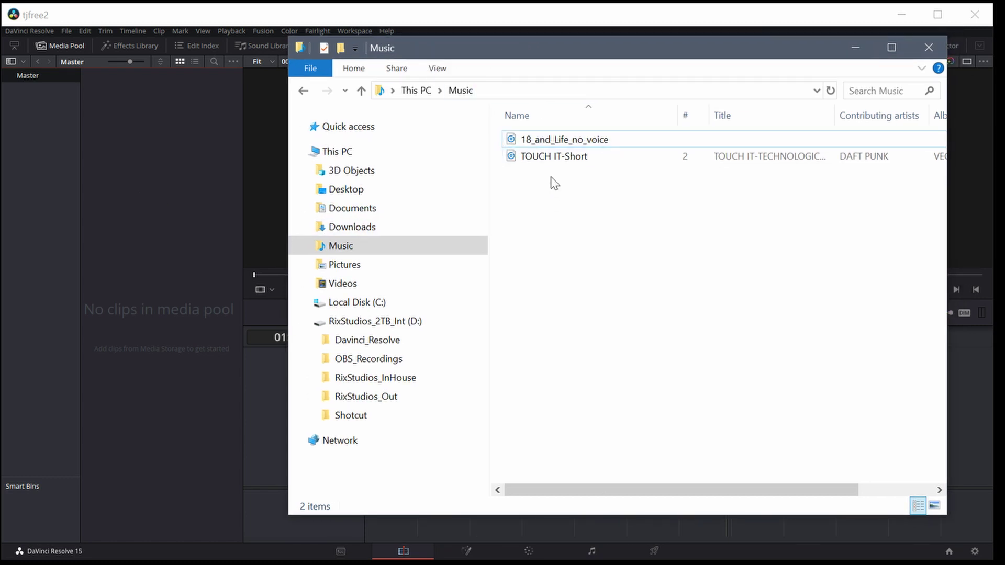
{"action": "left_click_drag", "start_coordinate": [569, 167], "coordinate": [165, 174]}
{"action": "left_click_drag", "start_coordinate": [541, 148], "coordinate": [169, 212]}
Step: Import the images RYN_FISHING and Little_Boy from the Pictures folder into the media pool
{"action": "left_click", "coordinate": [343, 264]}
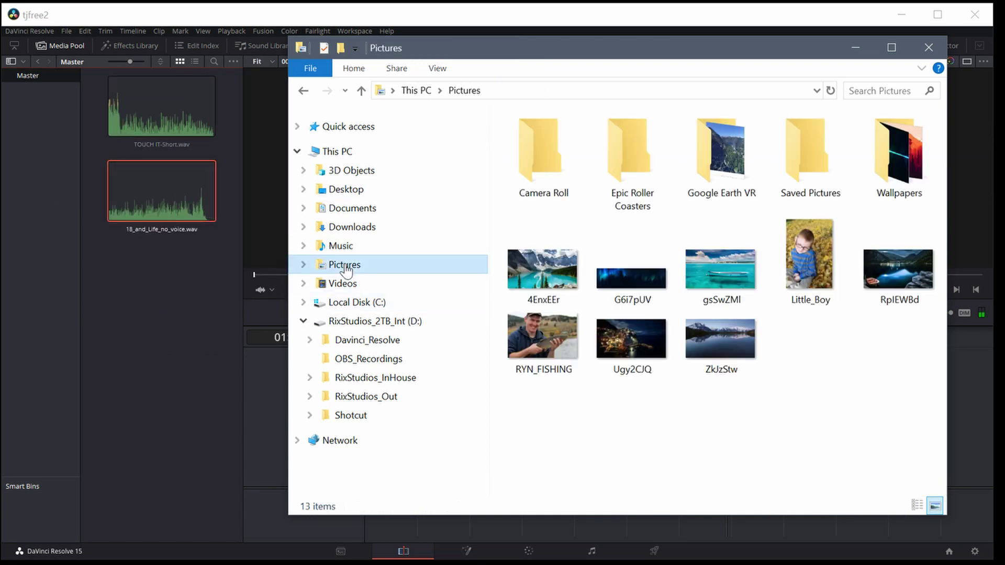
{"action": "left_click_drag", "start_coordinate": [543, 338], "coordinate": [177, 347]}
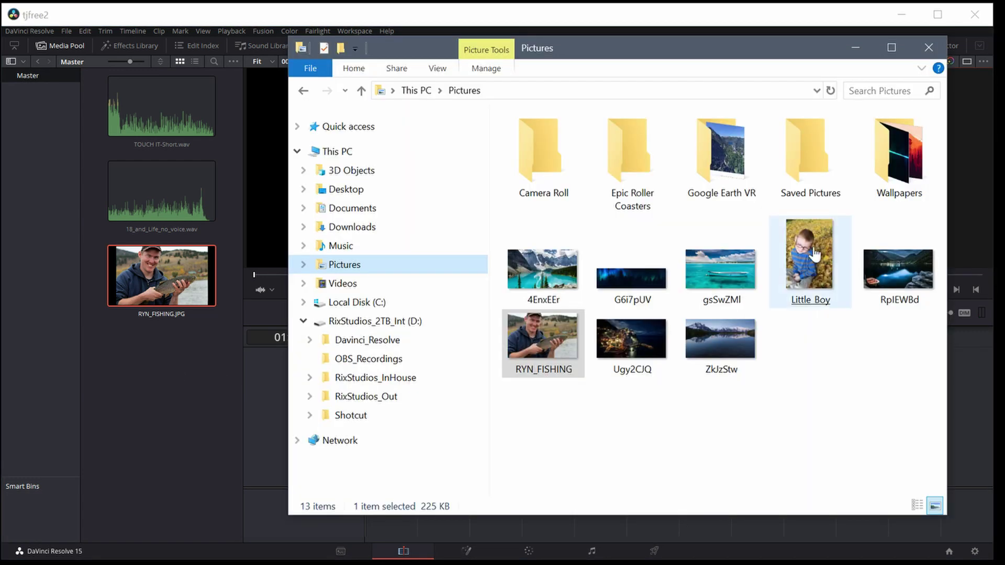
{"action": "left_click_drag", "start_coordinate": [810, 257], "coordinate": [164, 413]}
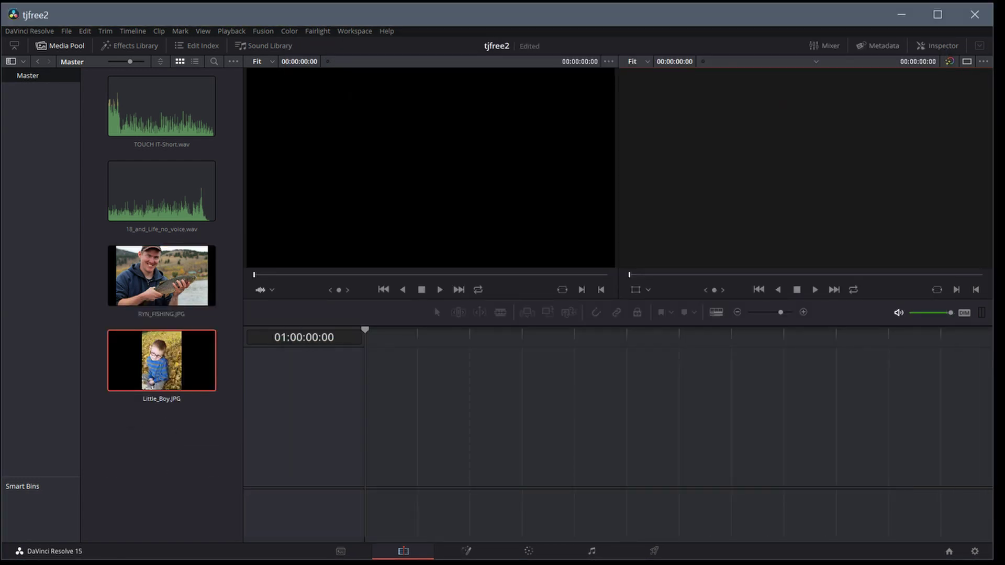
Step: Switch back to File Explorer and import the Cheap 10TB NAS Hard Drive video into the media pool
{"action": "key", "text": "alt+Tab"}
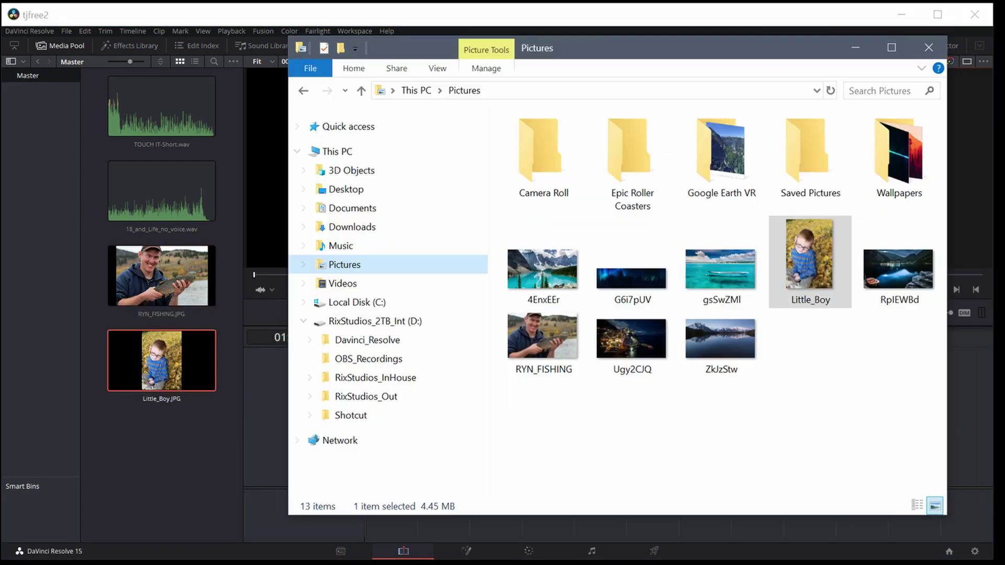
{"action": "left_click", "coordinate": [356, 378]}
{"action": "double_click", "coordinate": [534, 191]}
{"action": "left_click_drag", "start_coordinate": [633, 233], "coordinate": [149, 432]}
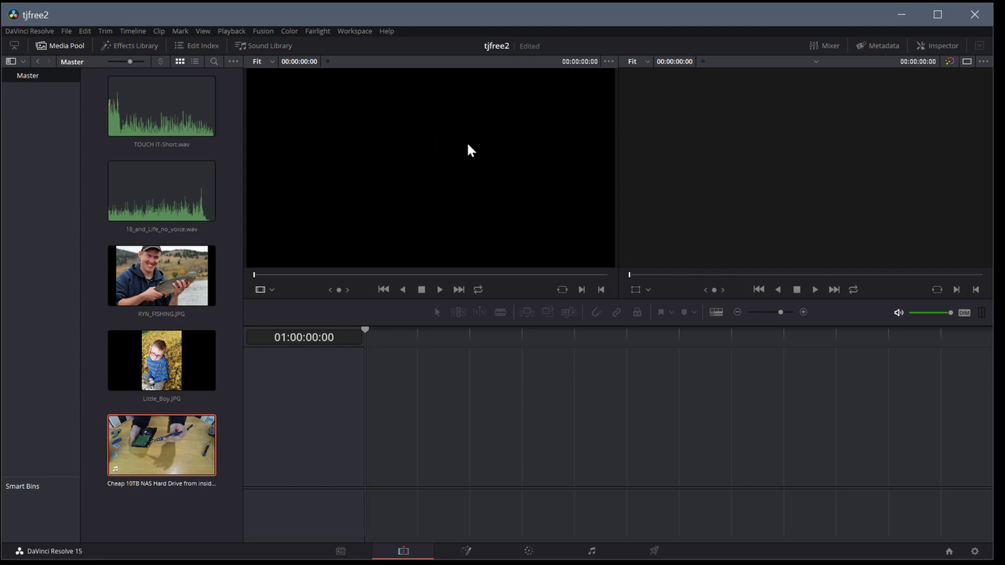
Step: Load the Cheap 10TB NAS Hard Drive video into the source viewer and play a short part of it
{"action": "double_click", "coordinate": [145, 456]}
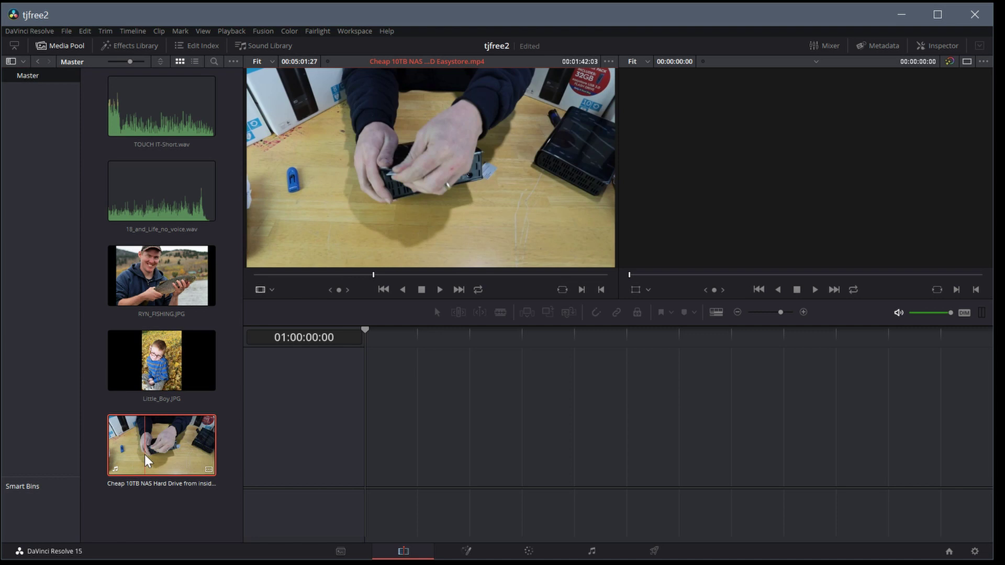
{"action": "left_click", "coordinate": [439, 290]}
{"action": "left_click", "coordinate": [422, 290]}
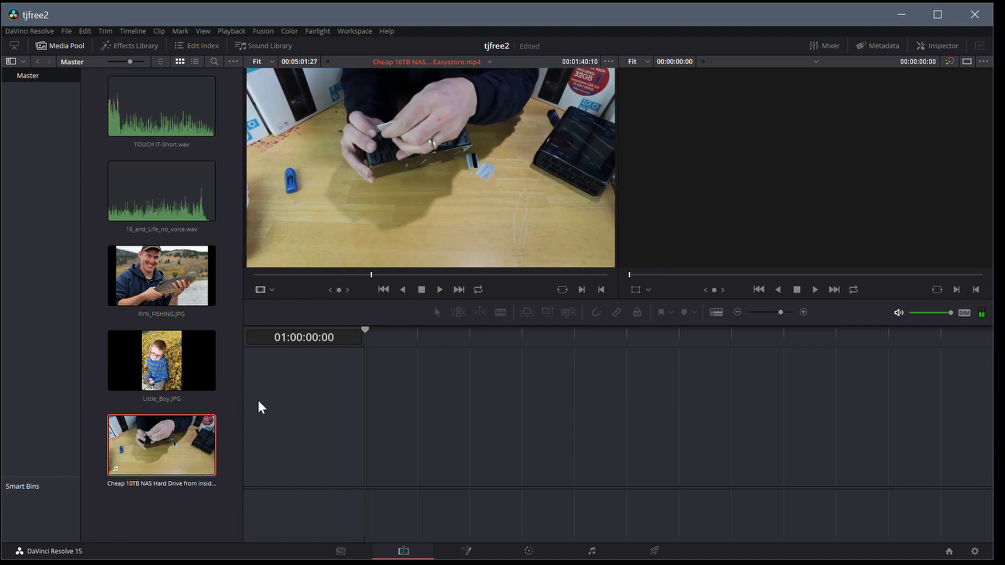
Step: Open RYN_FISHING.JPG in the source viewer and place it at the start of a new timeline
{"action": "double_click", "coordinate": [162, 265]}
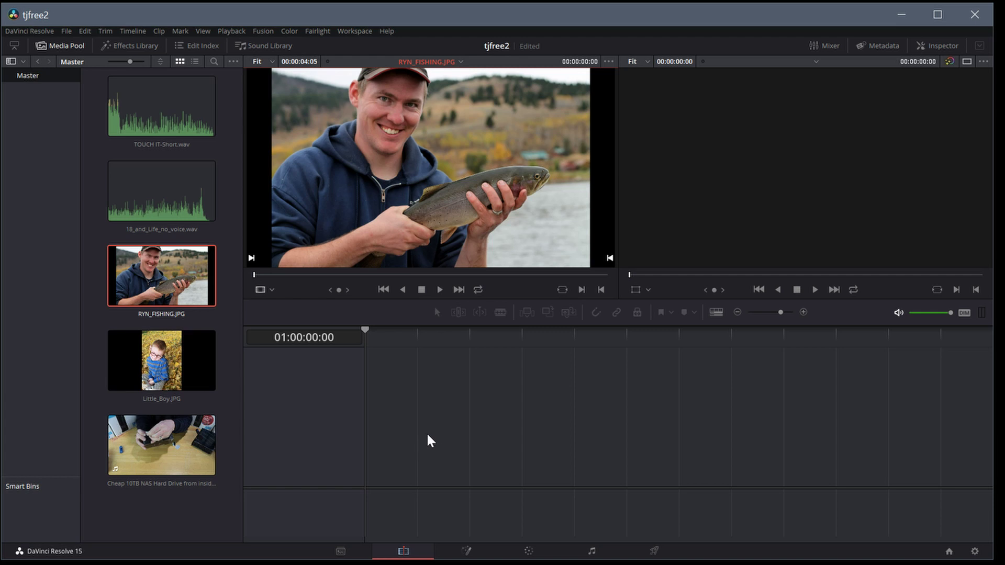
{"action": "left_click_drag", "start_coordinate": [188, 294], "coordinate": [410, 452]}
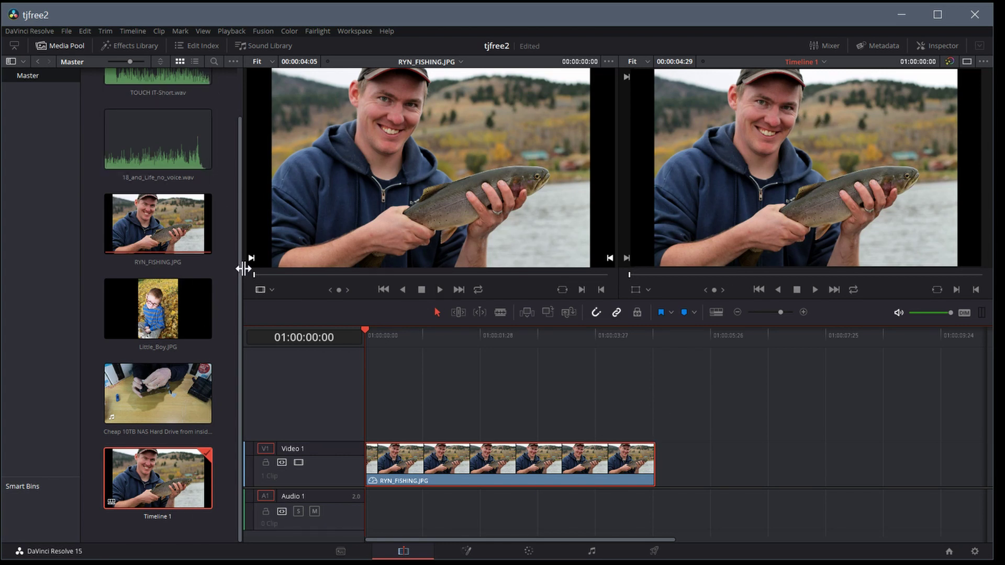
Step: Preview 18_and_Life_no_voice.wav in the source viewer, and play the first seconds of the timeline in the timeline viewer
{"action": "left_click_drag", "start_coordinate": [240, 275], "coordinate": [241, 212]}
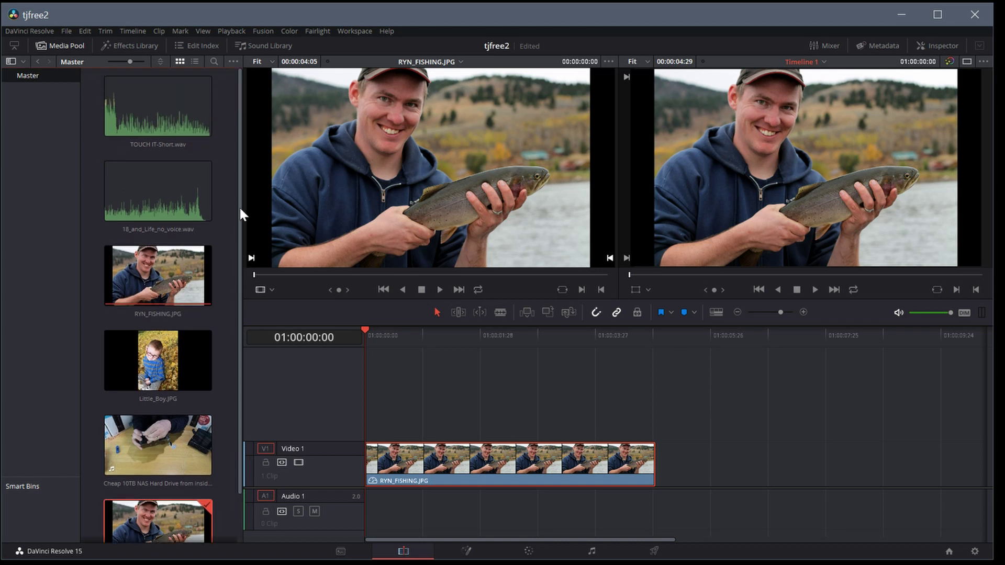
{"action": "left_click", "coordinate": [164, 191]}
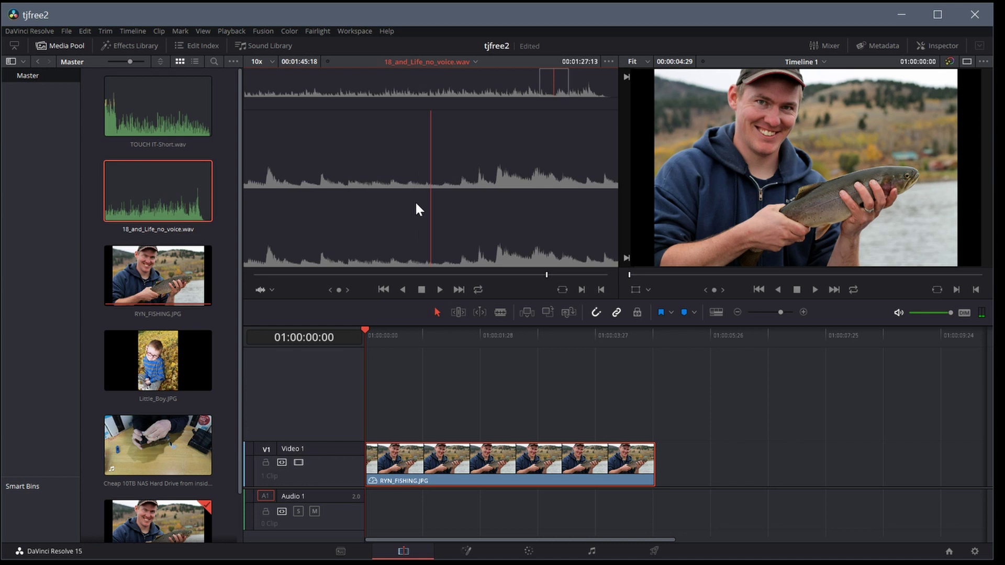
{"action": "left_click", "coordinate": [436, 291]}
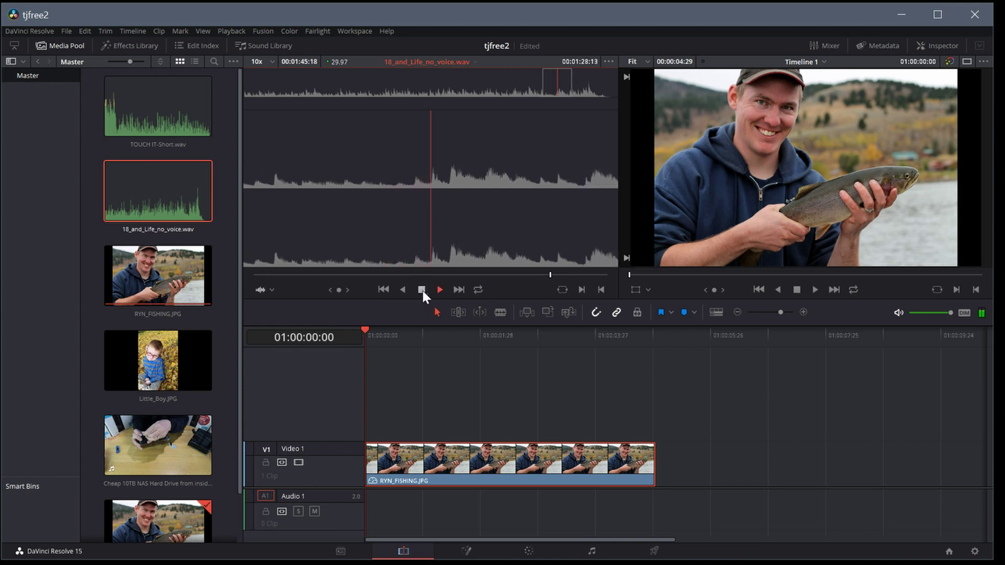
{"action": "left_click", "coordinate": [423, 291]}
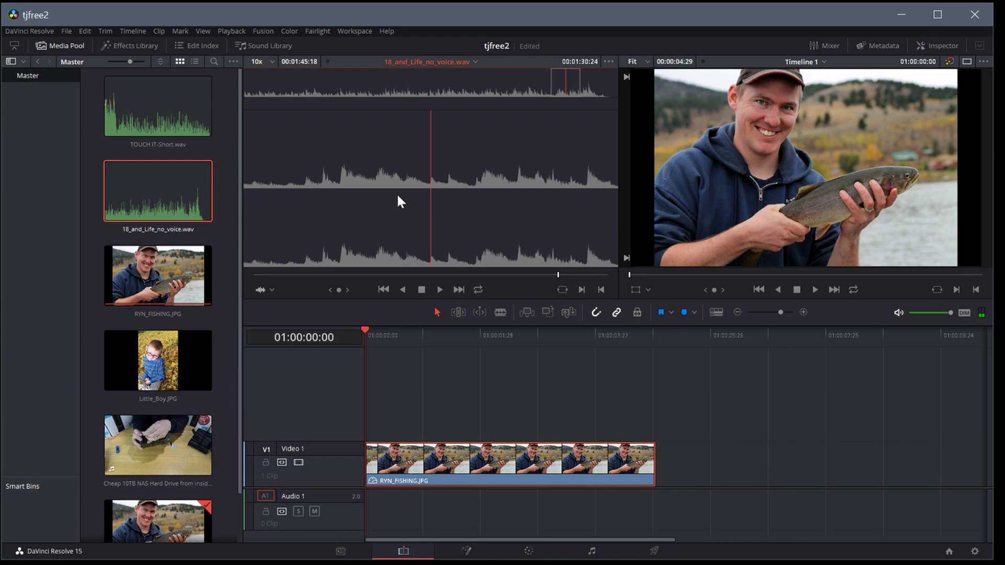
{"action": "left_click", "coordinate": [816, 290]}
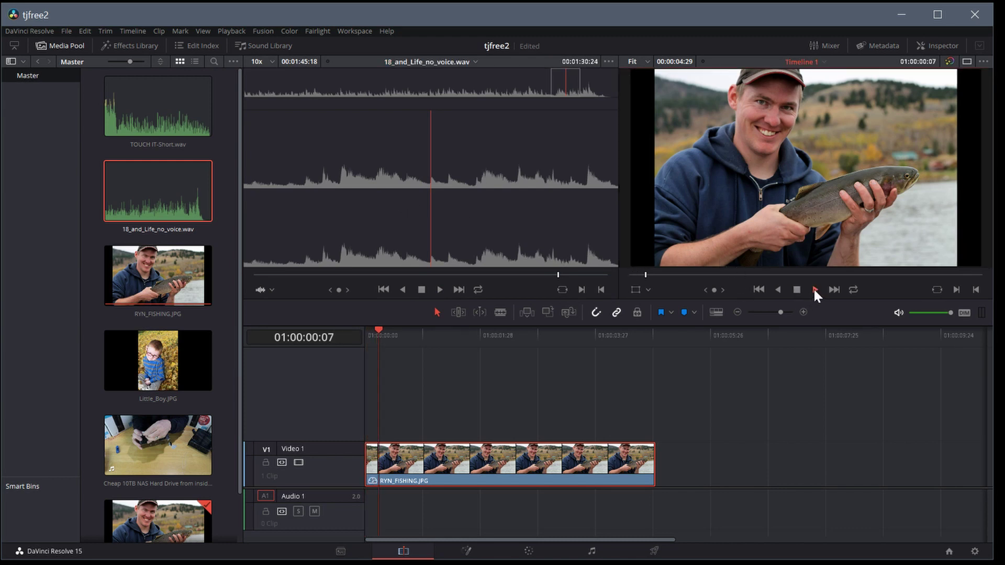
{"action": "left_click", "coordinate": [795, 291]}
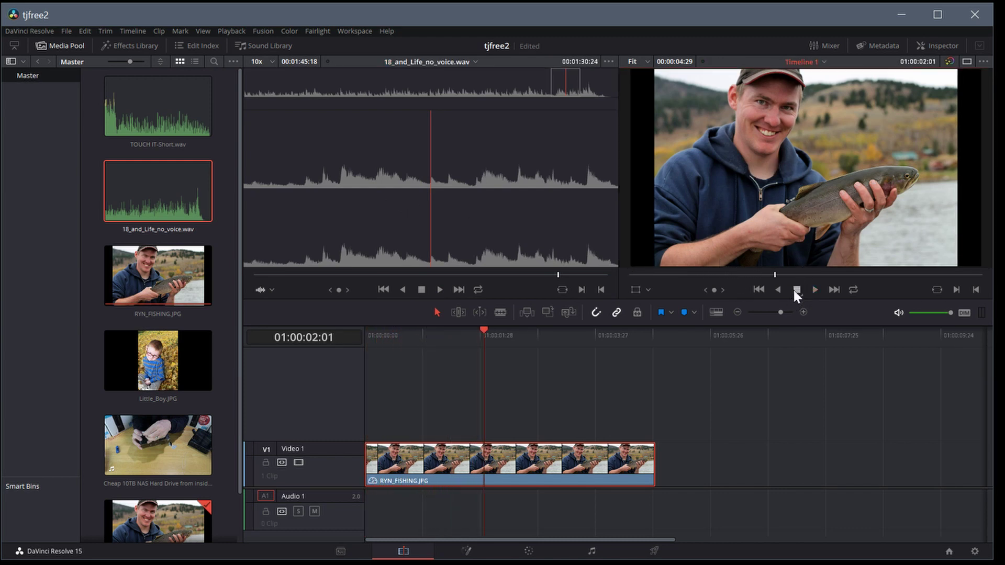
Step: Place 18_and_Life_no_voice.wav at the start of Audio 1 and move the playhead to 01:00:02:23
{"action": "left_click_drag", "start_coordinate": [366, 164], "coordinate": [371, 496]}
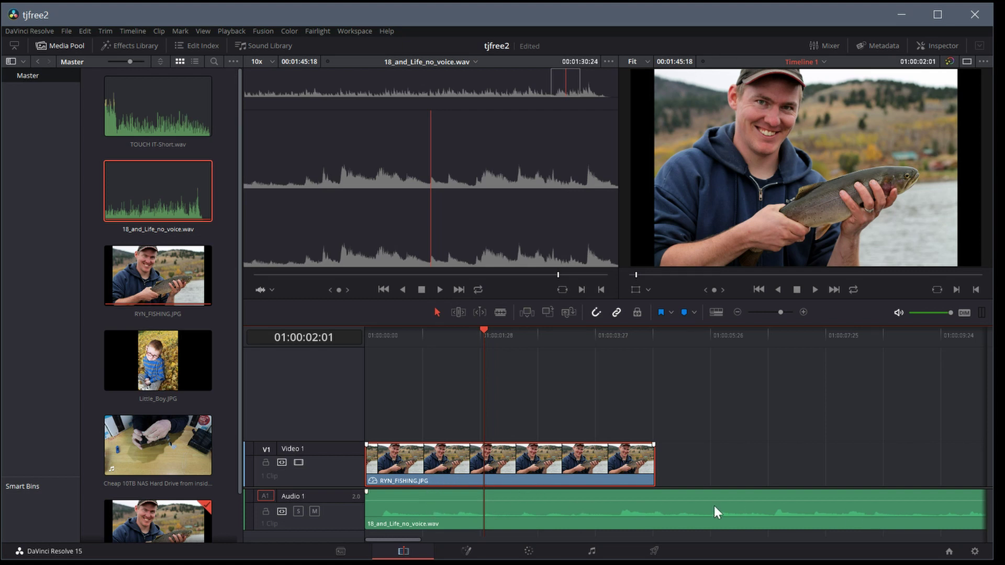
{"action": "mouse_move", "coordinate": [401, 539]}
{"action": "left_mouse_down"}
{"action": "mouse_move", "coordinate": [574, 539]}
{"action": "mouse_move", "coordinate": [388, 539]}
{"action": "left_mouse_up"}
{"action": "left_click_drag", "start_coordinate": [484, 335], "coordinate": [526, 344]}
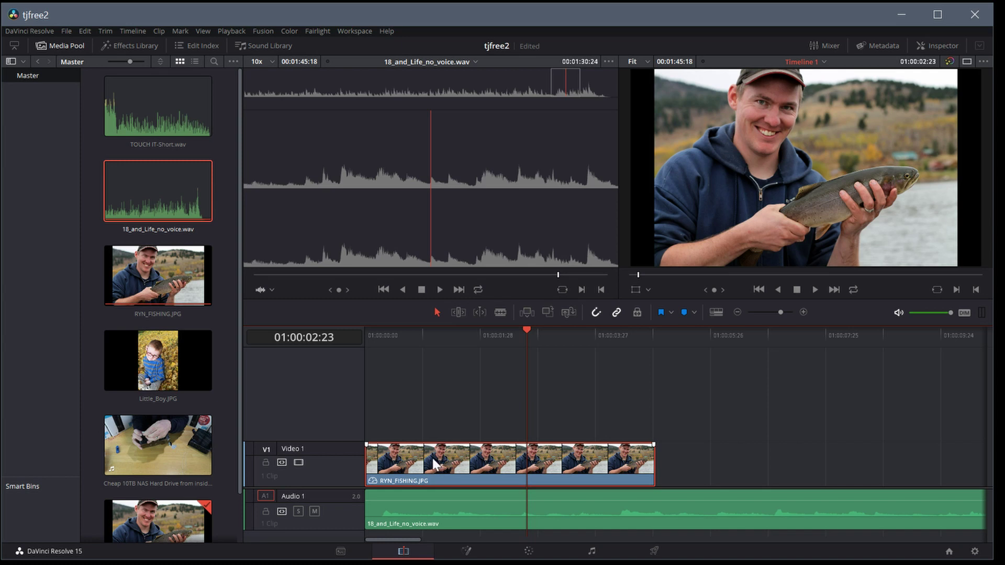
Step: Move the RYN_FISHING.JPG clip up to a new Video 2 track and delete it from the timeline
{"action": "left_click_drag", "start_coordinate": [433, 458], "coordinate": [429, 425]}
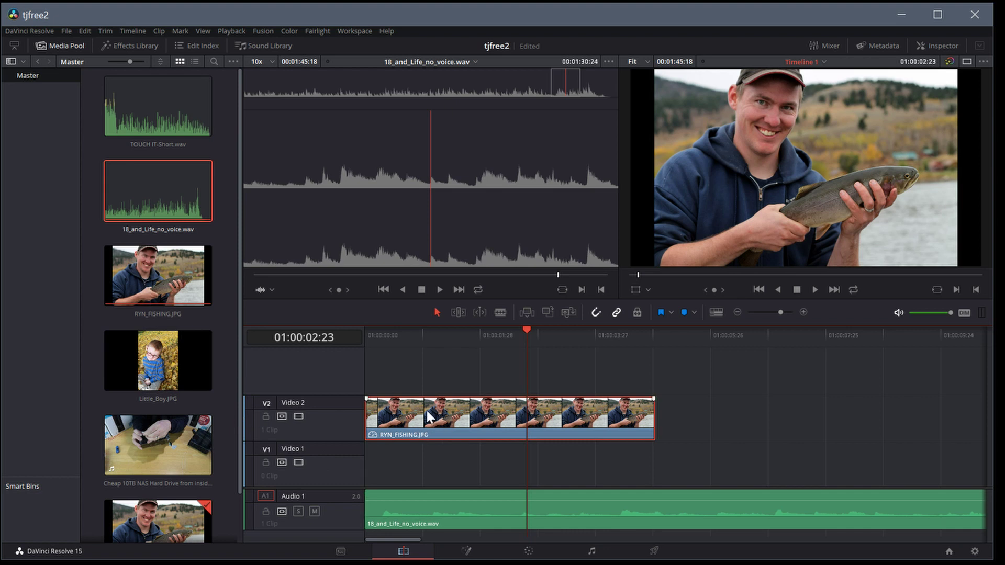
{"action": "left_click_drag", "start_coordinate": [429, 417], "coordinate": [500, 417]}
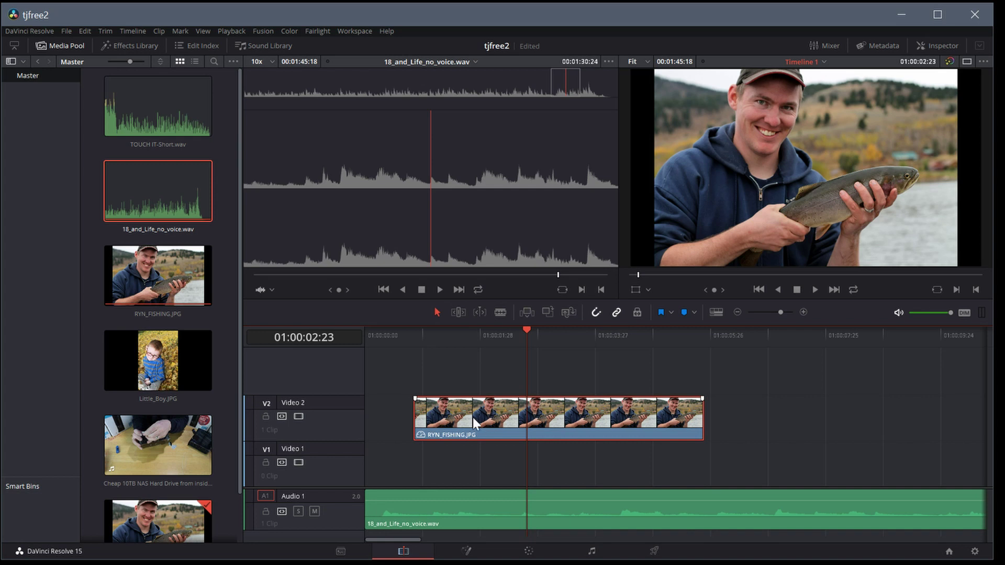
{"action": "key", "text": "Delete"}
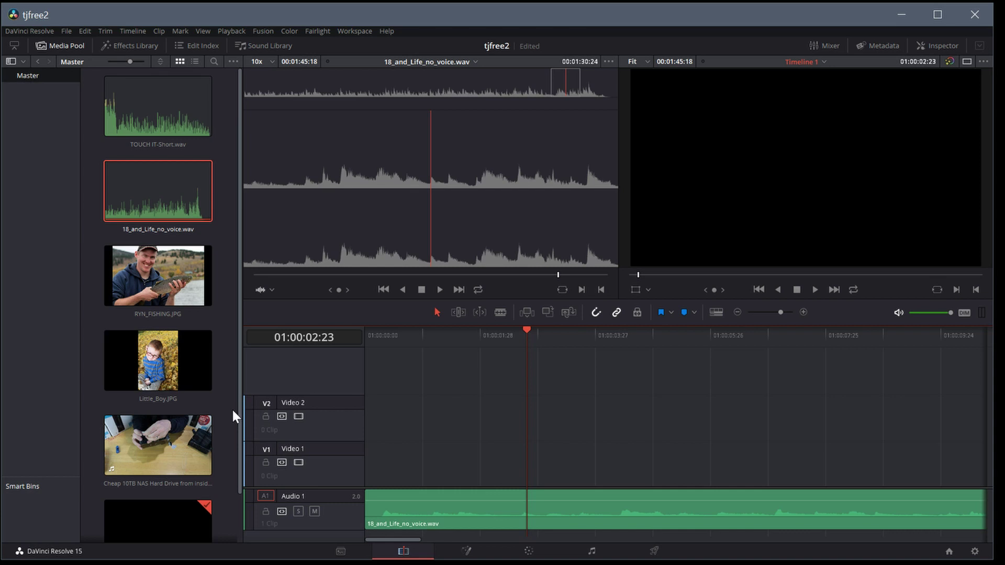
Step: Place the Cheap 10TB NAS Hard Drive video at the timeline start, overwriting Audio 1, and set the playhead to 01:00:00:07
{"action": "left_click_drag", "start_coordinate": [237, 412], "coordinate": [237, 482]}
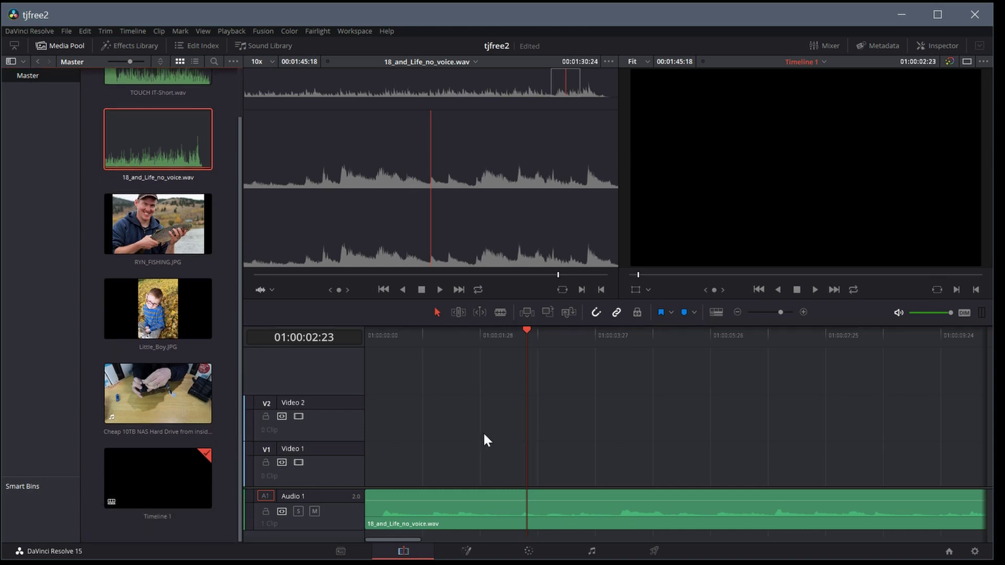
{"action": "left_click", "coordinate": [162, 397]}
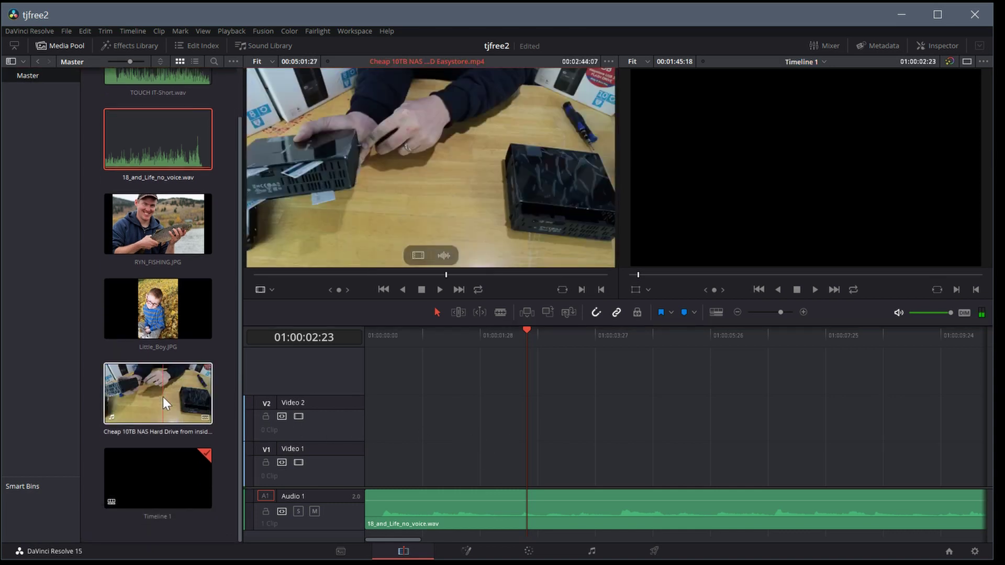
{"action": "left_click_drag", "start_coordinate": [149, 392], "coordinate": [411, 461]}
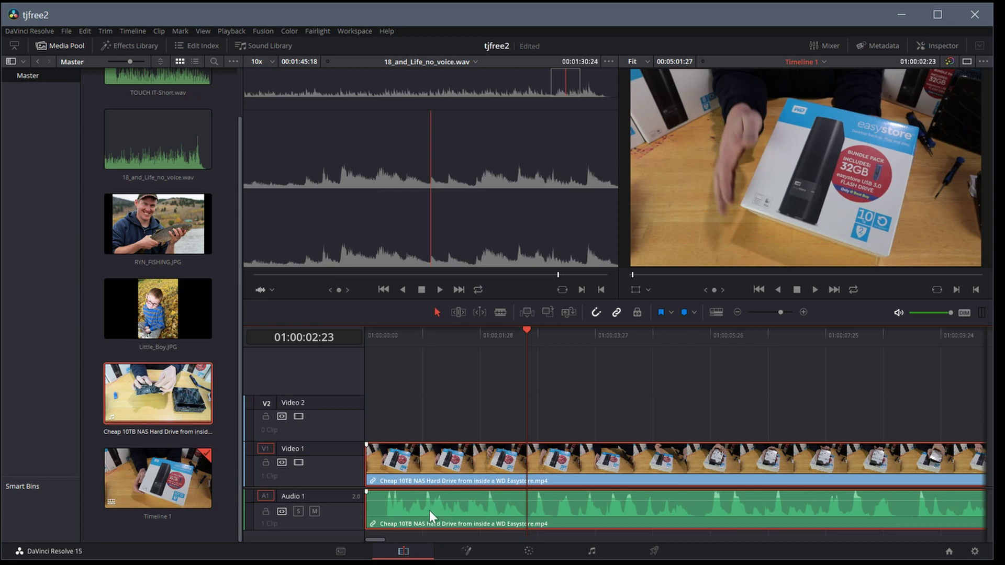
{"action": "left_click_drag", "start_coordinate": [381, 539], "coordinate": [357, 503]}
{"action": "left_click", "coordinate": [379, 345]}
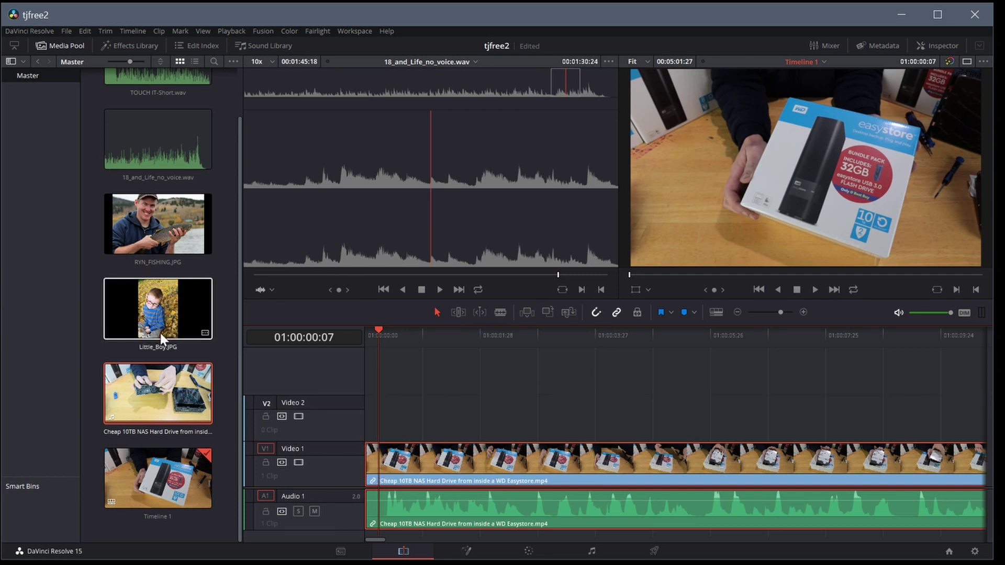
Step: Overwrite a section near the start of the video on Video 1 with Little_Boy.JPG and check both clips with the playhead
{"action": "left_click_drag", "start_coordinate": [166, 333], "coordinate": [442, 459]}
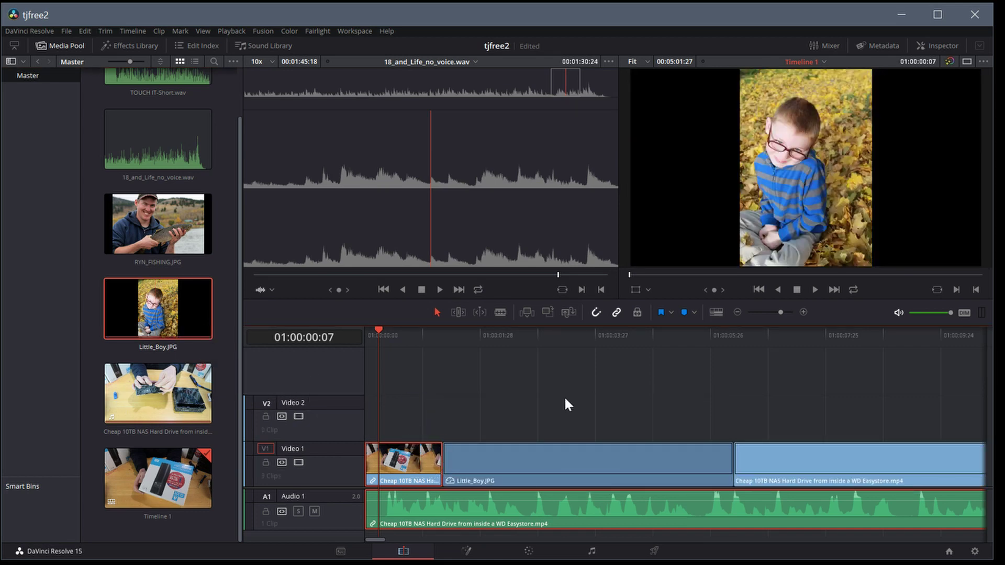
{"action": "left_click", "coordinate": [494, 337]}
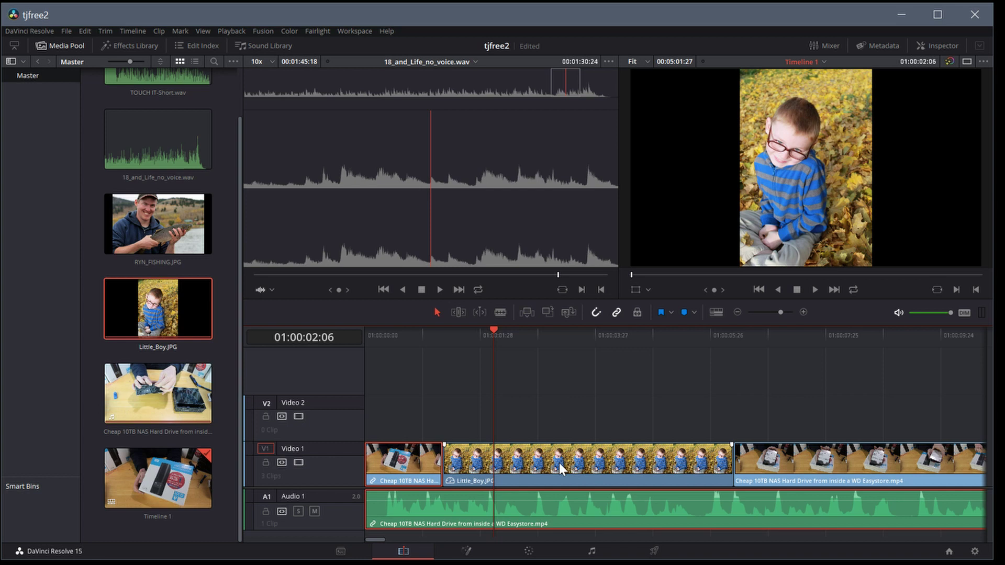
{"action": "left_click", "coordinate": [402, 337]}
{"action": "left_click", "coordinate": [497, 341]}
Step: Overwrite the video's sound on Audio 1 with 18_and_Life_no_voice.wav from the start, and set the playhead to 01:00:01:16
{"action": "left_click_drag", "start_coordinate": [143, 153], "coordinate": [369, 504]}
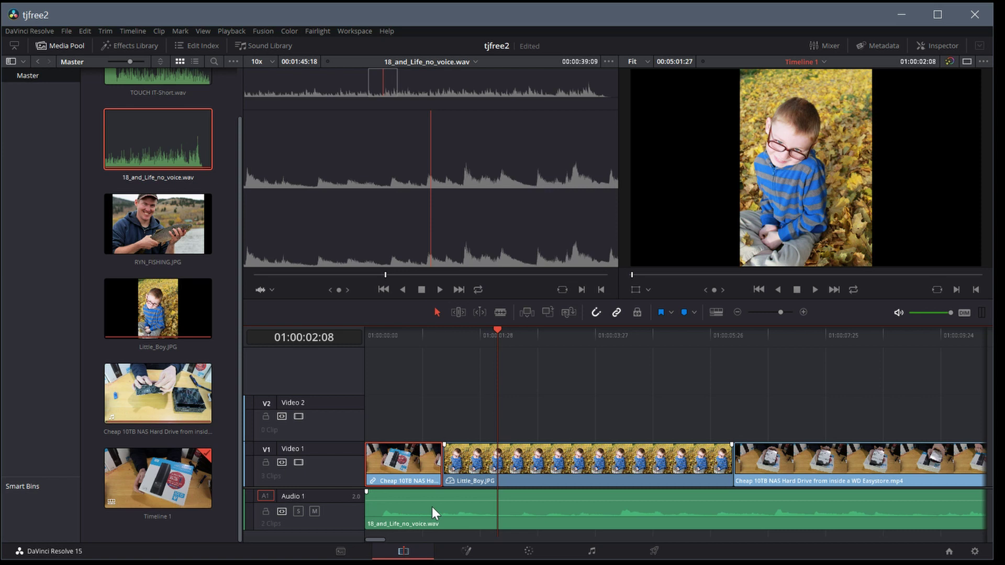
{"action": "left_click_drag", "start_coordinate": [497, 327], "coordinate": [455, 332]}
Step: Delete the Little_Boy.JPG clip from Video 1 and close the gap by extending both neighbouring video clips to the playhead at 01:00:01:16
{"action": "left_click", "coordinate": [519, 458]}
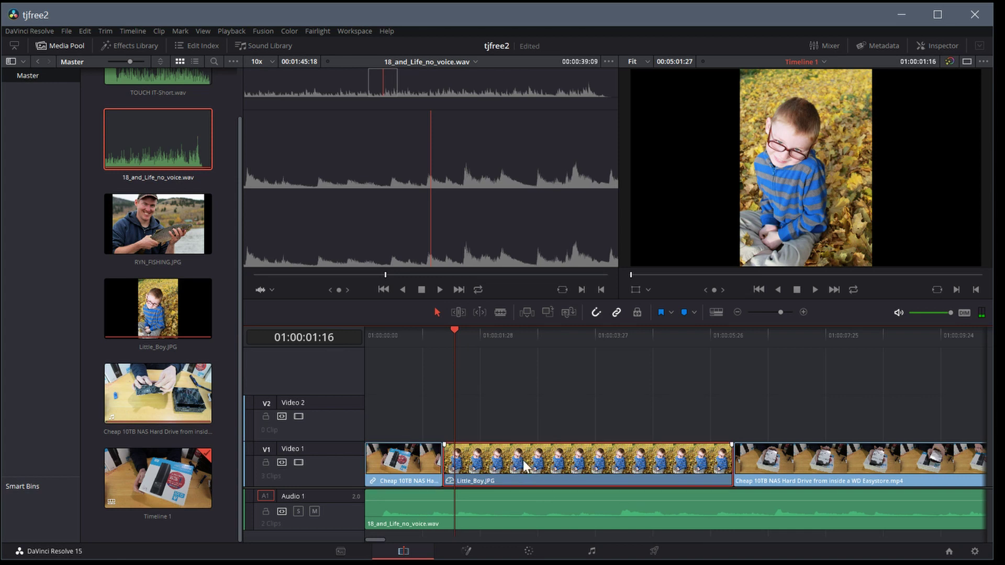
{"action": "key", "text": "BackSpace"}
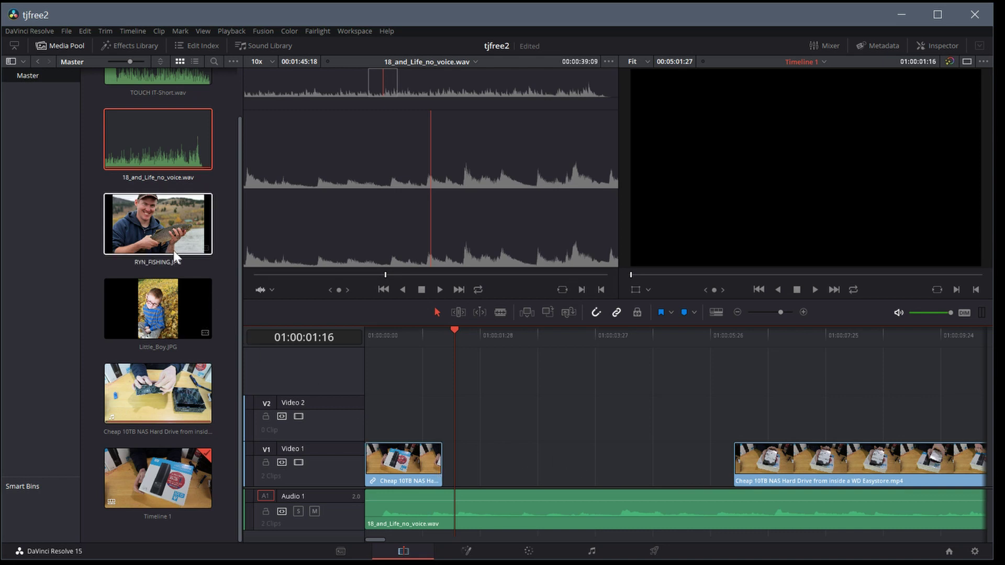
{"action": "double_click", "coordinate": [146, 380]}
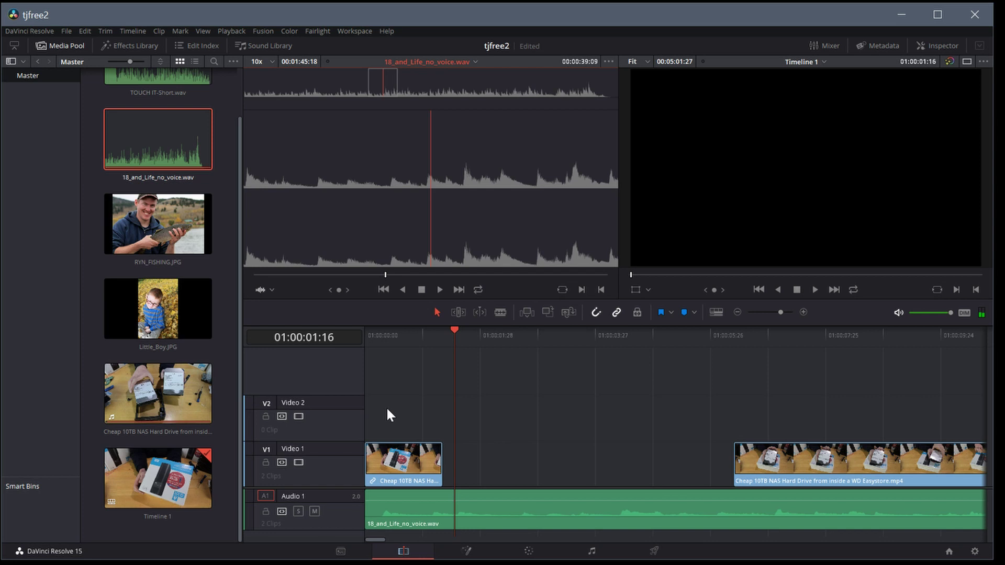
{"action": "mouse_move", "coordinate": [442, 463]}
{"action": "left_mouse_down"}
{"action": "mouse_move", "coordinate": [484, 462]}
{"action": "mouse_move", "coordinate": [454, 463]}
{"action": "left_mouse_up"}
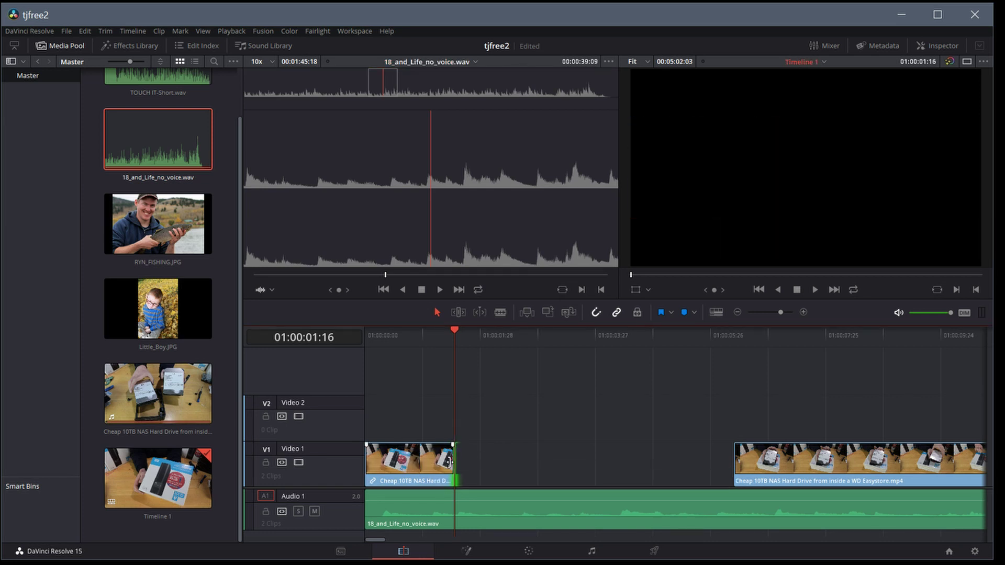
{"action": "left_click_drag", "start_coordinate": [735, 461], "coordinate": [455, 461]}
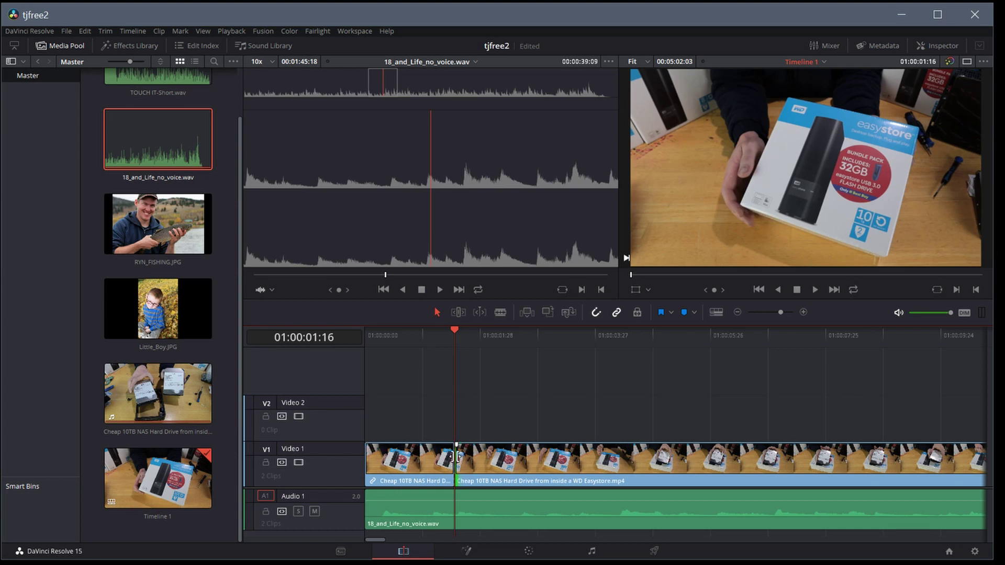
Step: Join the two video clips on Video 1 into one and scrub the playhead over the former cut to 01:00:00:17
{"action": "left_click", "coordinate": [131, 32]}
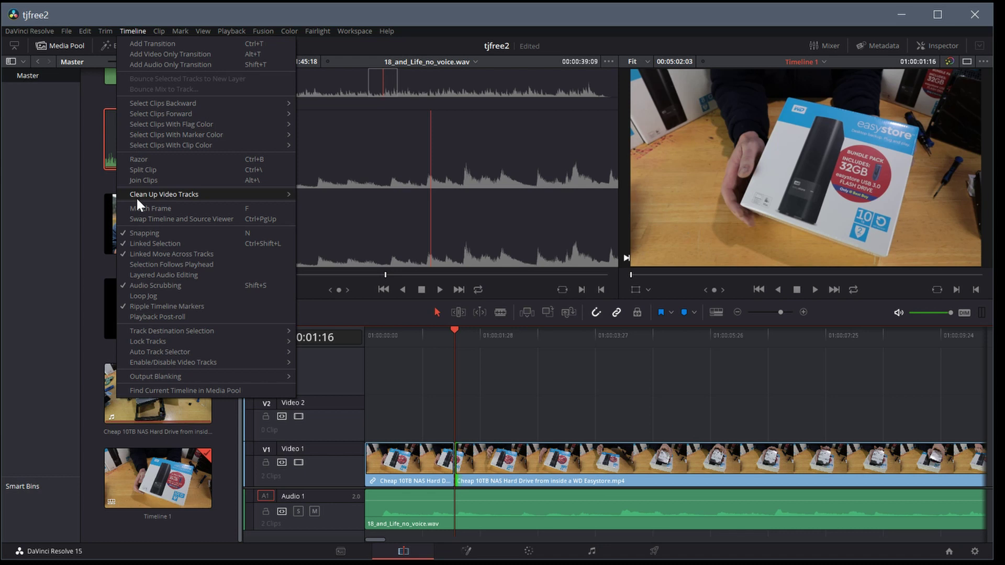
{"action": "left_click", "coordinate": [140, 180]}
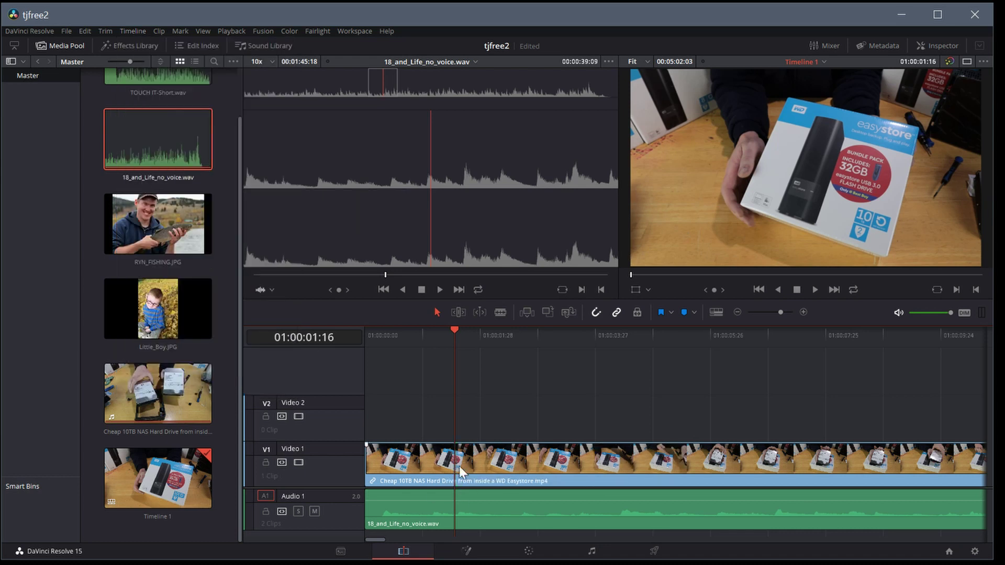
{"action": "left_click_drag", "start_coordinate": [449, 338], "coordinate": [423, 334]}
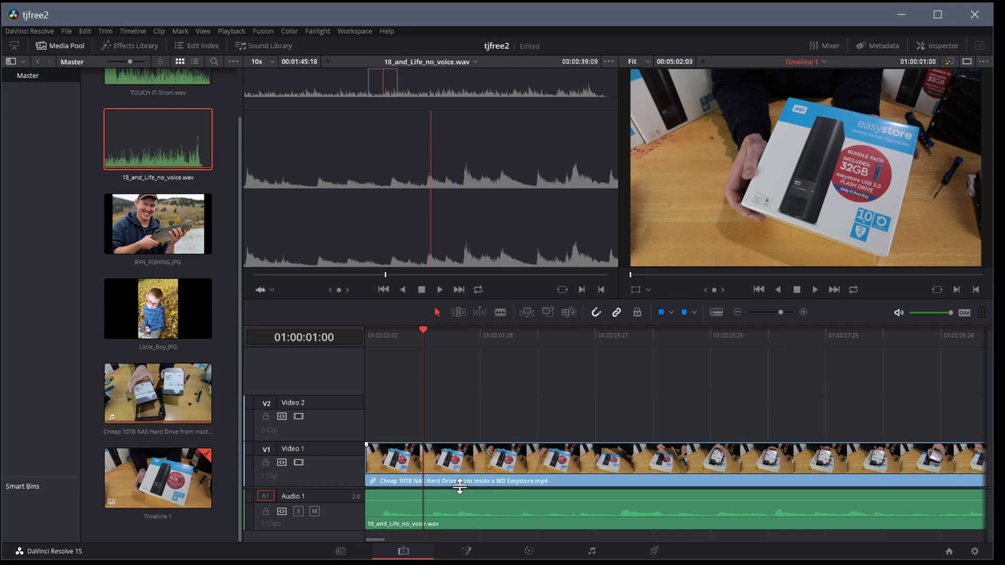
{"action": "left_click_drag", "start_coordinate": [489, 340], "coordinate": [400, 337]}
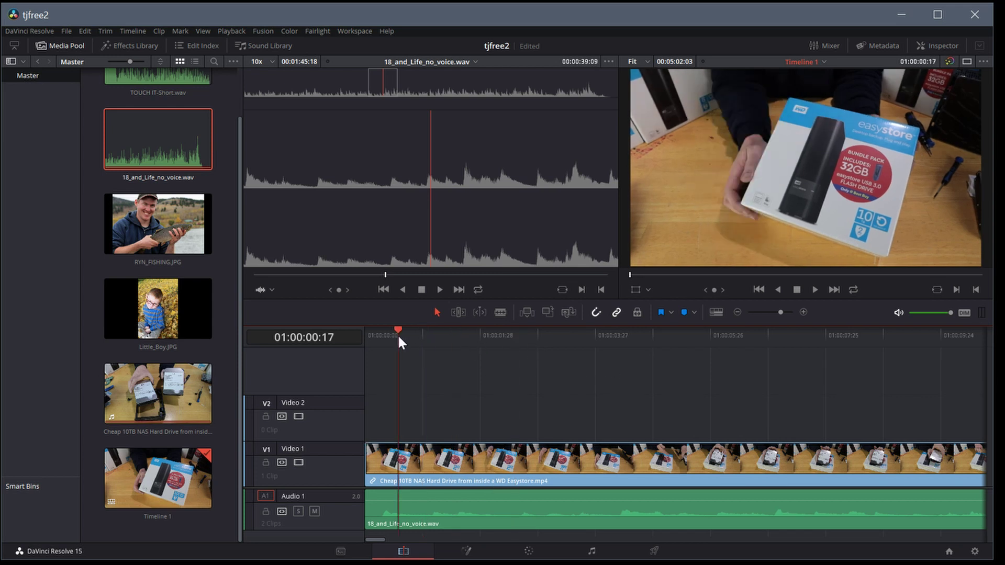
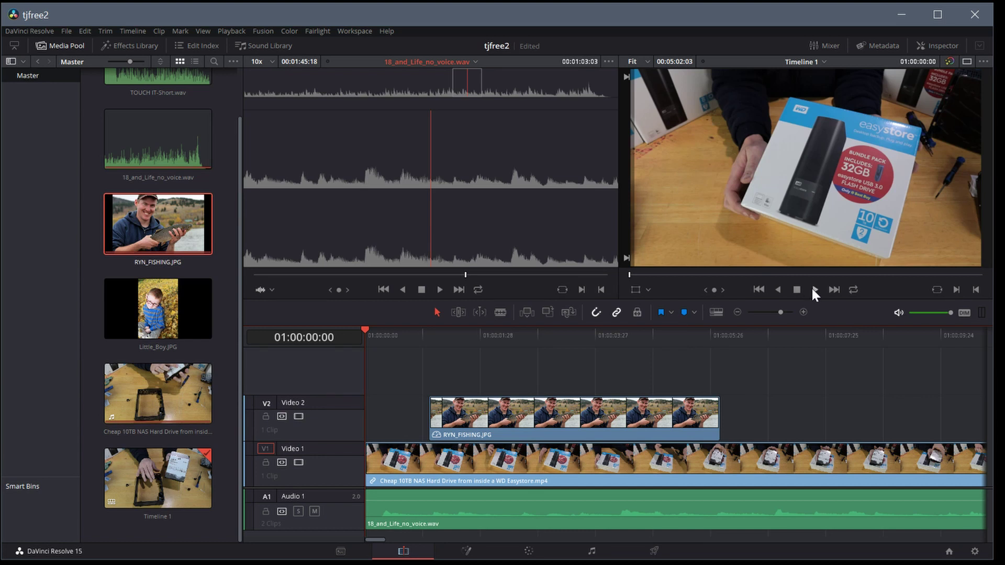
Step: Play past the RYN_FISHING.JPG overlay and add Little_Boy.JPG above it on Video 3, trimmed to end well before that overlay
{"action": "left_click", "coordinate": [813, 288]}
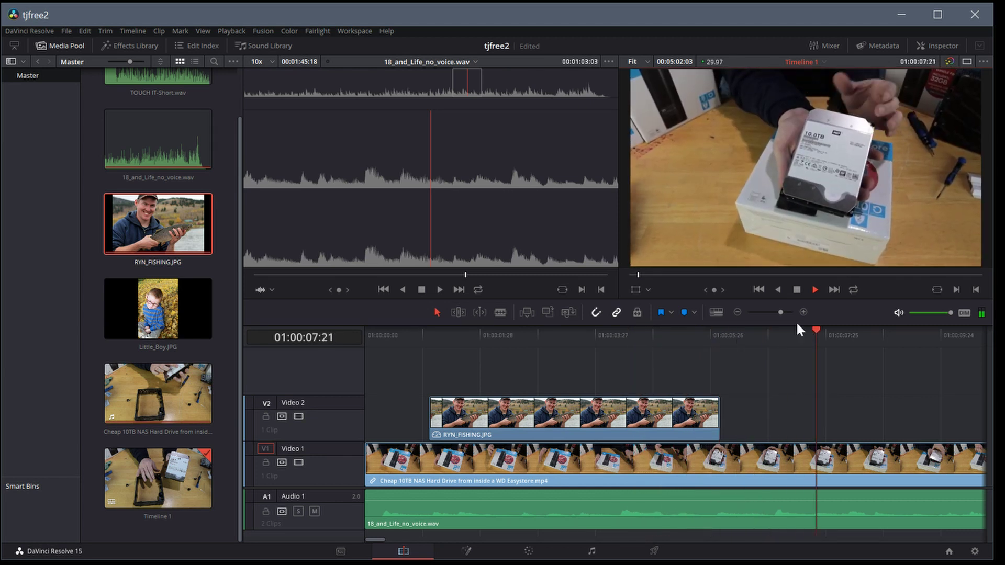
{"action": "left_click", "coordinate": [796, 289]}
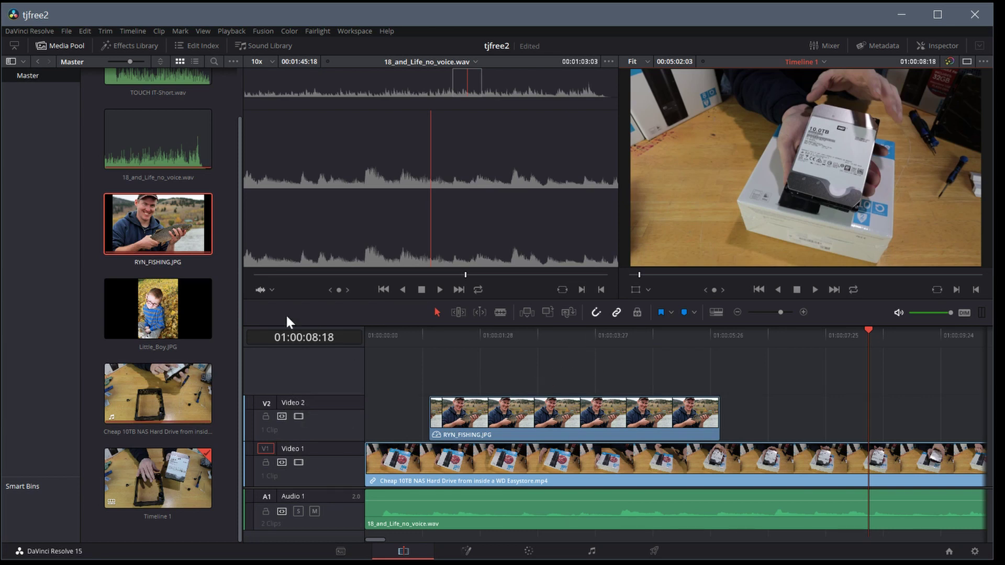
{"action": "left_click_drag", "start_coordinate": [164, 298], "coordinate": [503, 372]}
{"action": "left_click_drag", "start_coordinate": [792, 373], "coordinate": [590, 374]}
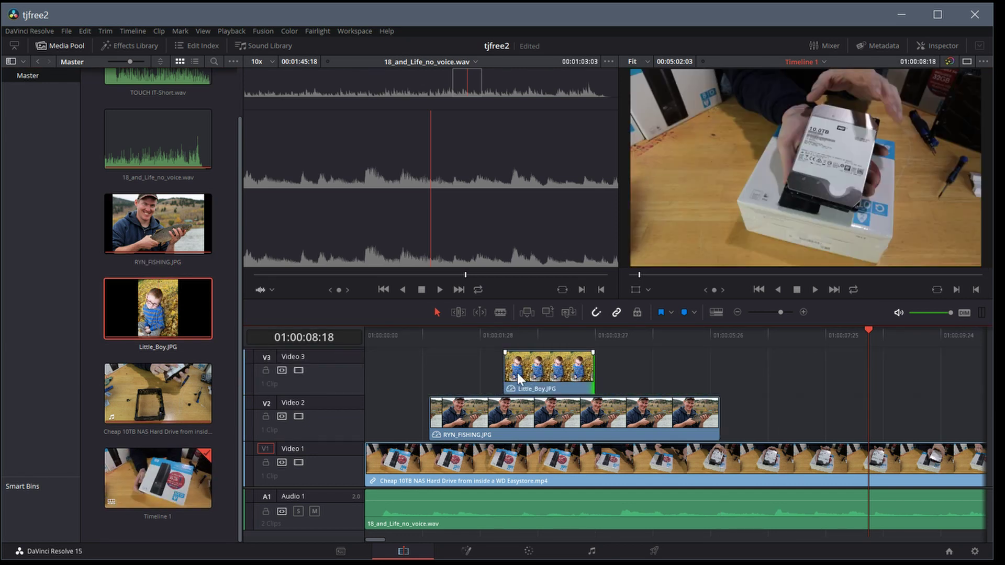
Step: Examine which layer the viewer shows across the stacked images by scrubbing and then playing to 01:00:07:11
{"action": "left_click", "coordinate": [457, 335]}
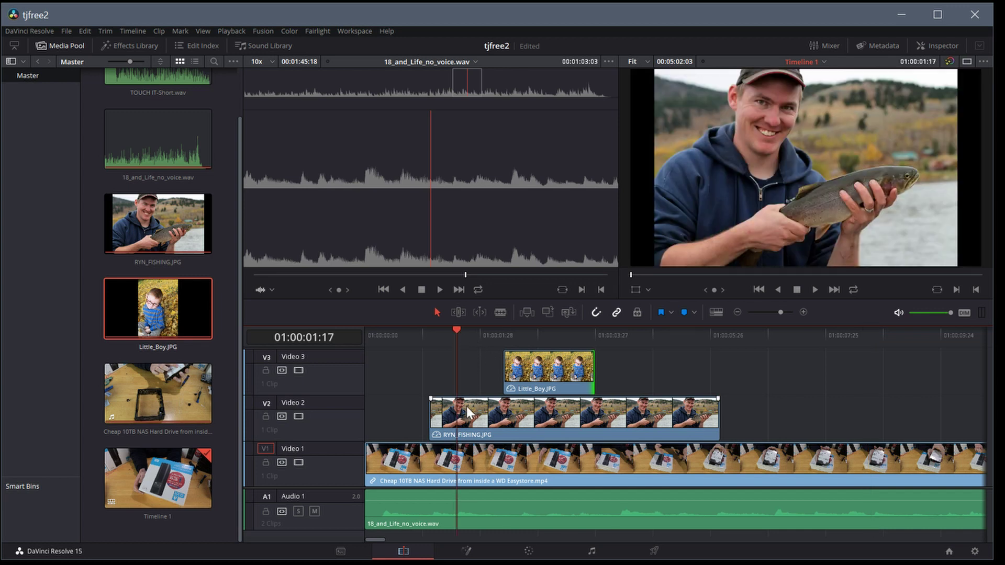
{"action": "left_click", "coordinate": [522, 340]}
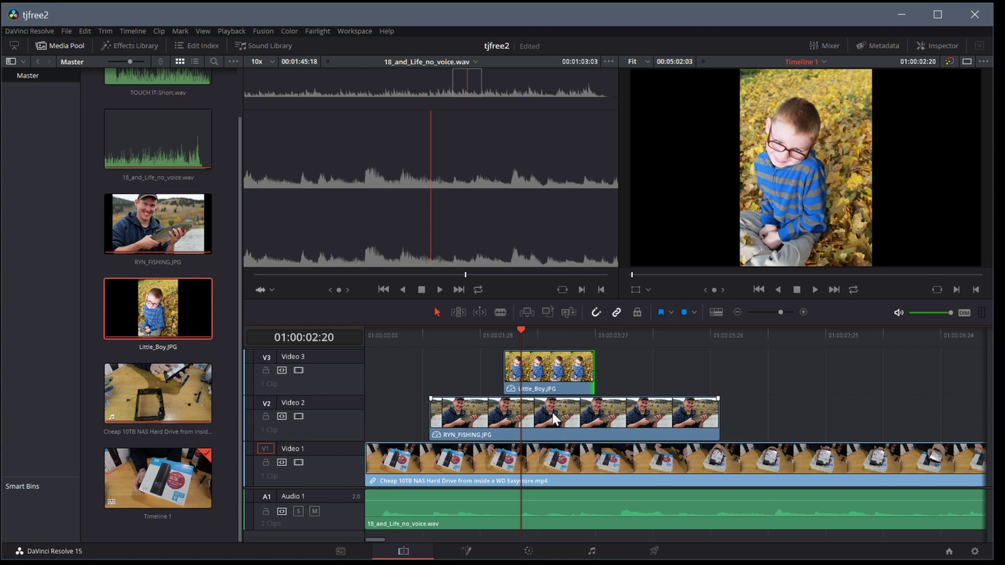
{"action": "left_click", "coordinate": [552, 412]}
{"action": "left_click_drag", "start_coordinate": [513, 326], "coordinate": [514, 332]}
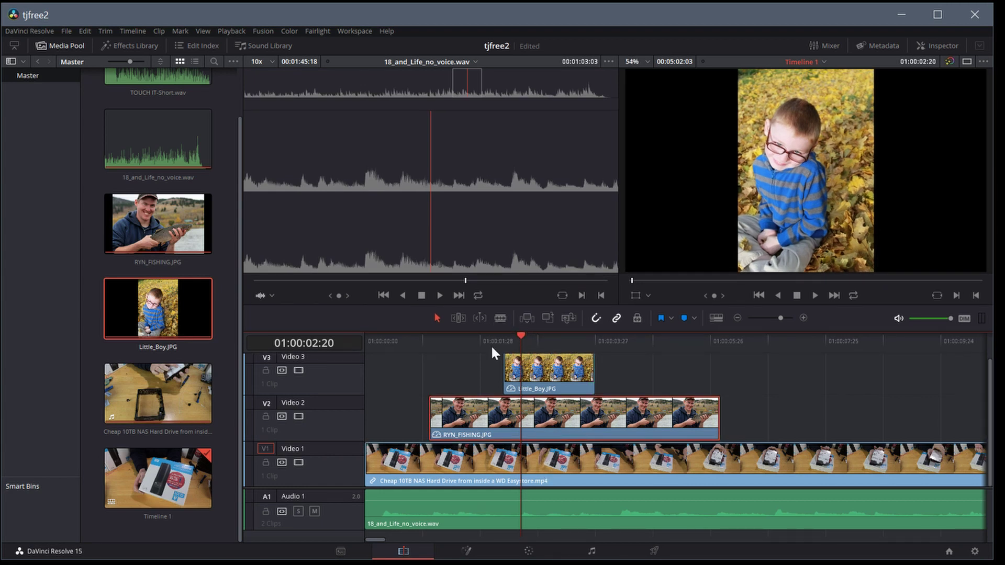
{"action": "left_click", "coordinate": [491, 345]}
{"action": "left_click", "coordinate": [529, 345]}
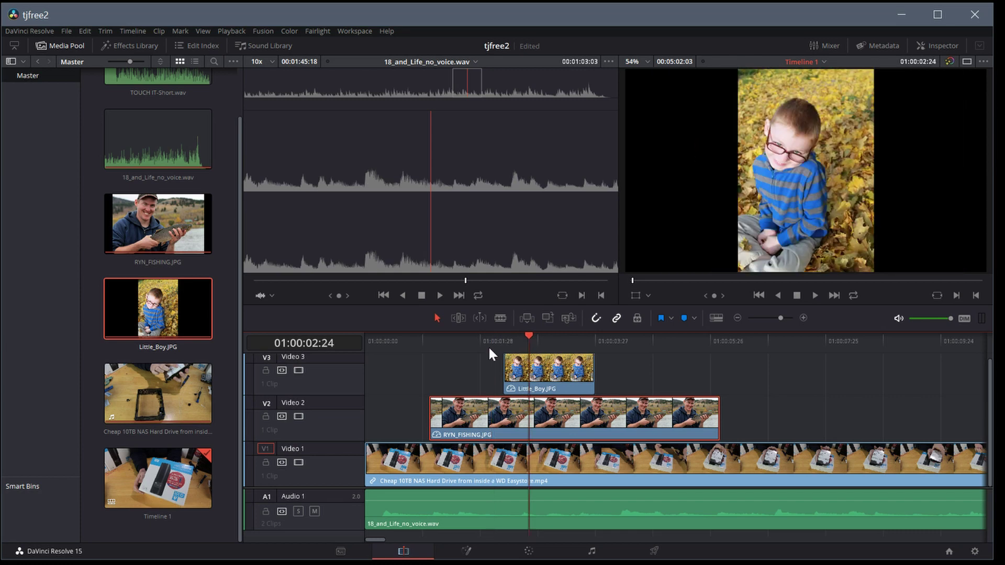
{"action": "left_click", "coordinate": [456, 341]}
{"action": "left_click", "coordinate": [814, 295]}
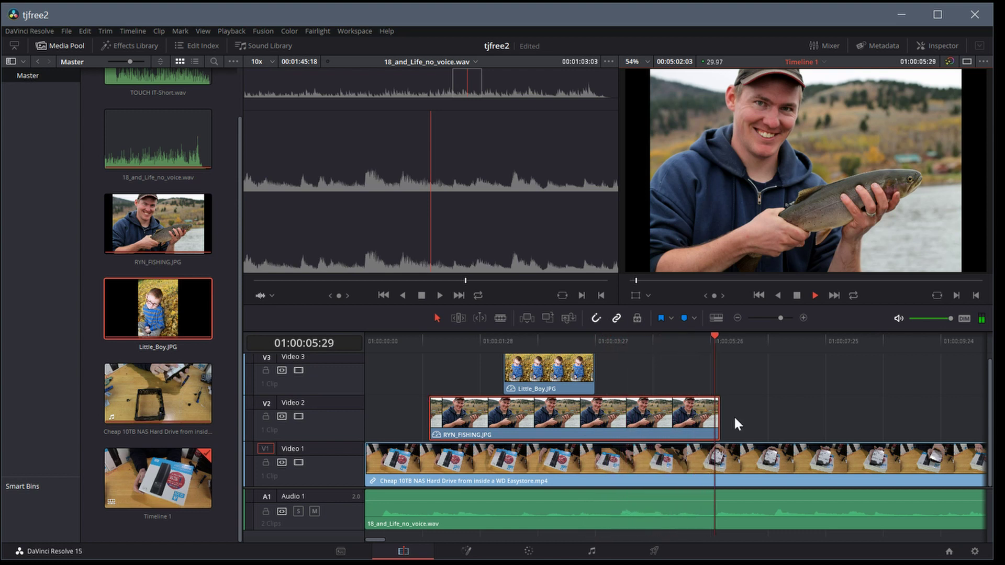
{"action": "left_click", "coordinate": [796, 295]}
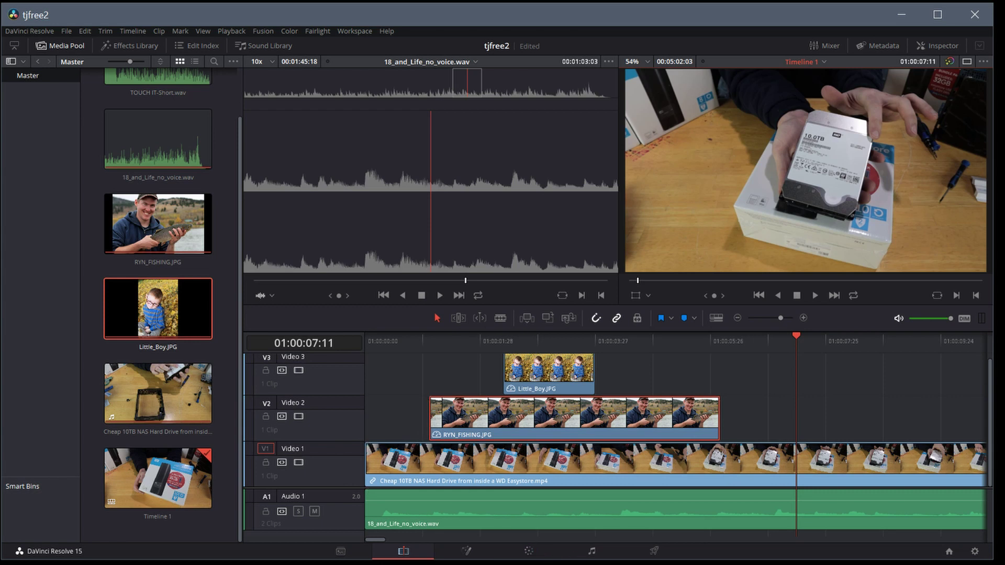
Step: Enlarge the timeline area and delete the 18_and_Life_no_voice.wav clip from Audio 1
{"action": "left_click", "coordinate": [991, 418]}
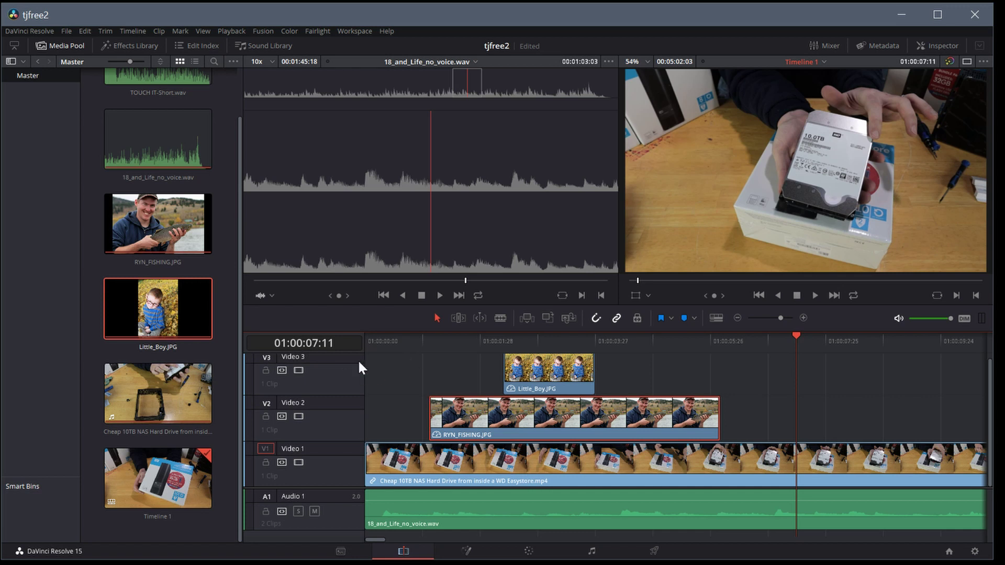
{"action": "left_click_drag", "start_coordinate": [617, 329], "coordinate": [626, 212]}
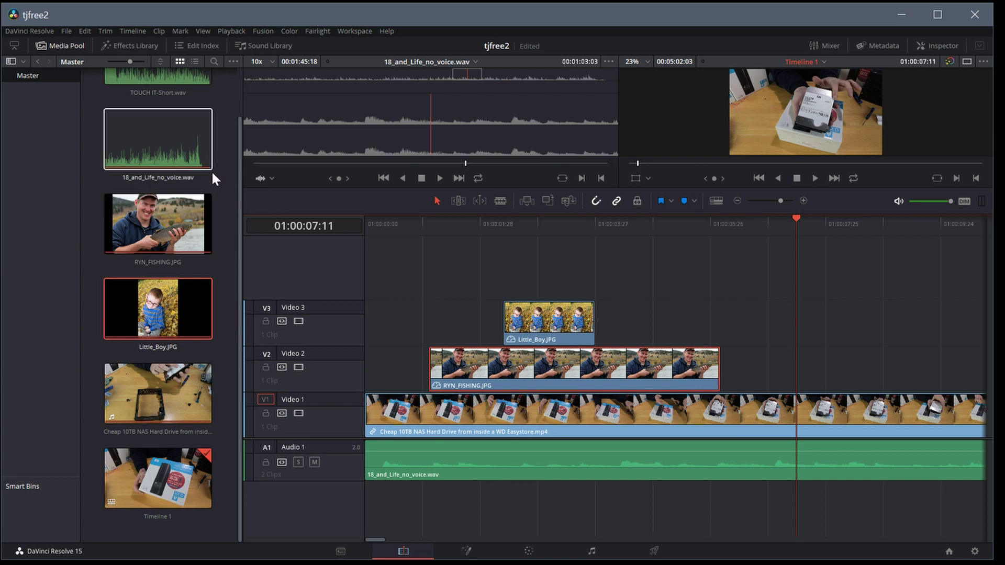
{"action": "scroll", "coordinate": [237, 202], "scroll_direction": "up", "scroll_amount": 1}
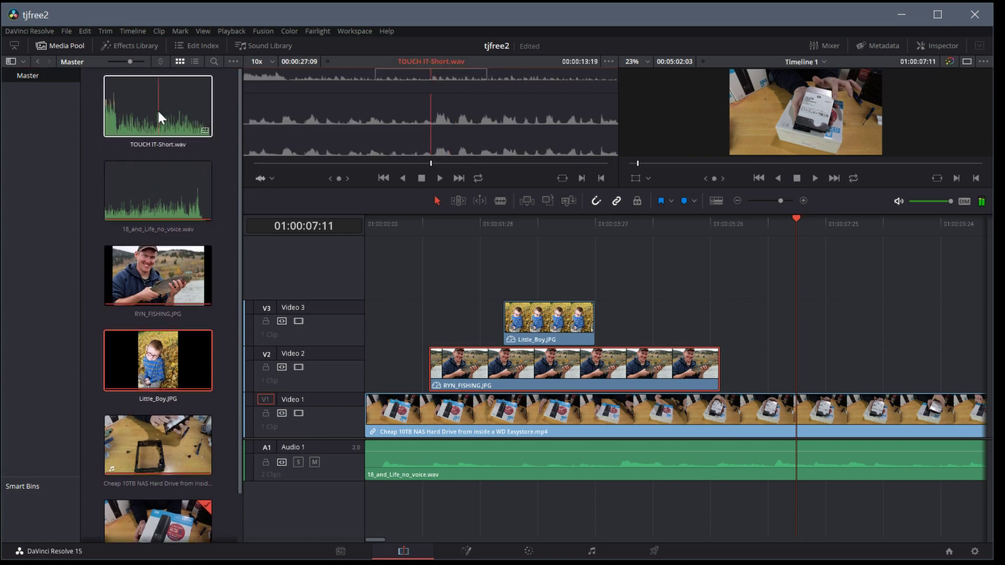
{"action": "left_click", "coordinate": [446, 457]}
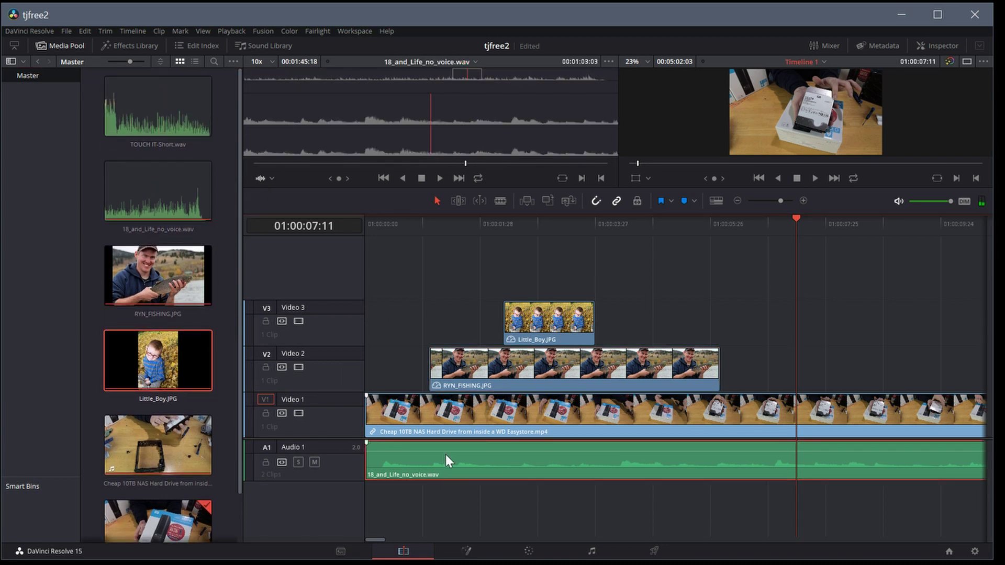
{"action": "key", "text": "Delete"}
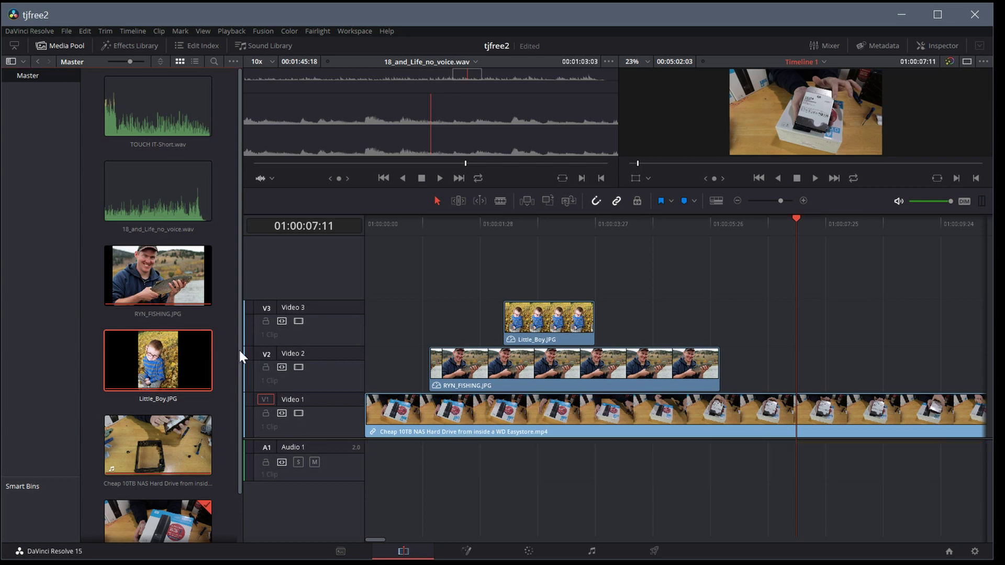
Step: Return the playhead to 01:00:00:00 and delete the Cheap 10TB NAS Hard Drive video from Video 1
{"action": "scroll", "coordinate": [238, 348], "scroll_direction": "down", "scroll_amount": 1}
{"action": "left_click_drag", "start_coordinate": [153, 488], "coordinate": [816, 420]}
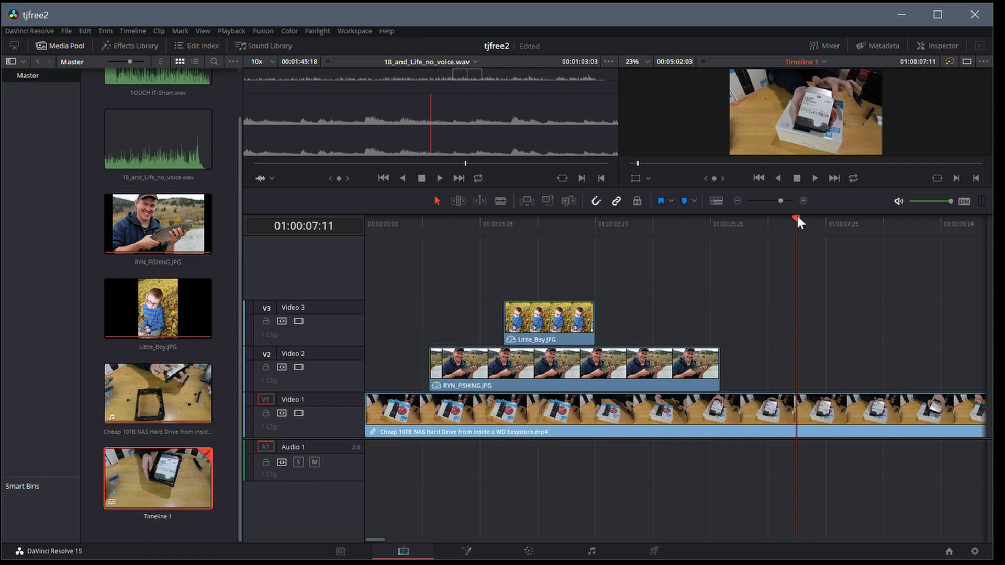
{"action": "left_click_drag", "start_coordinate": [797, 219], "coordinate": [352, 276]}
{"action": "left_click", "coordinate": [445, 414]}
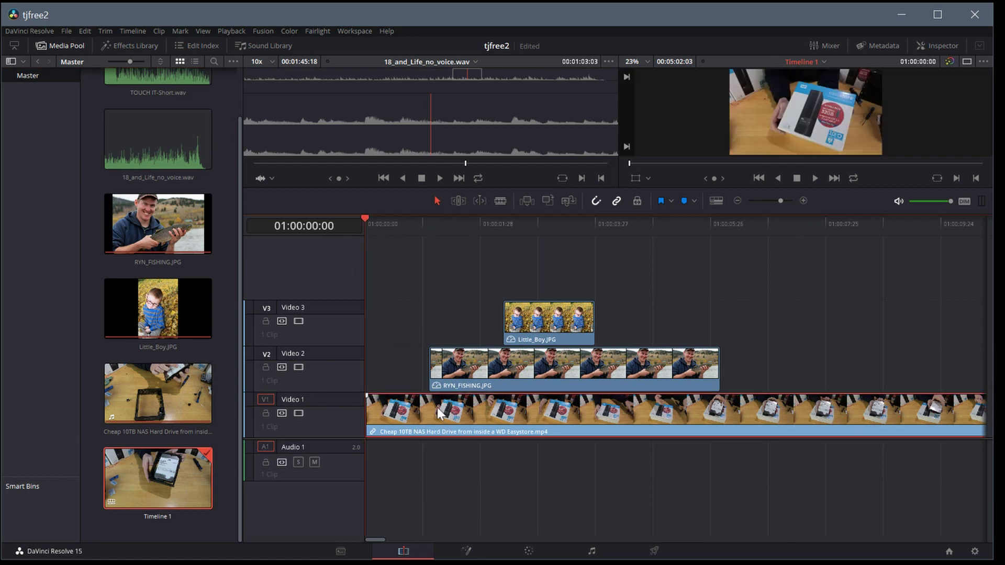
{"action": "key", "text": "Delete"}
Step: Place the Cheap 10TB NAS Hard Drive video with its sound at the start of Video 1 and Audio 1
{"action": "left_click_drag", "start_coordinate": [178, 483], "coordinate": [466, 415]}
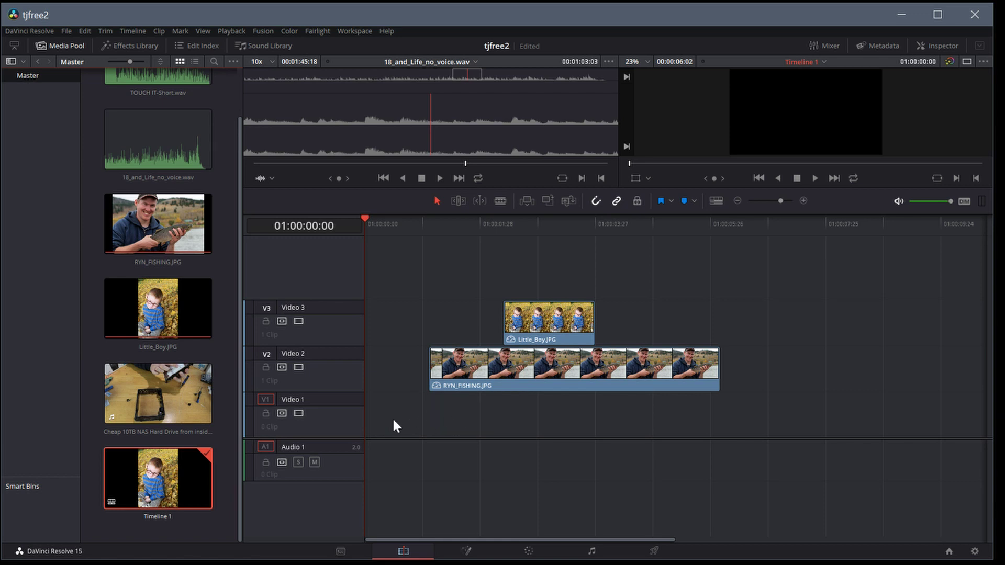
{"action": "left_click", "coordinate": [178, 466]}
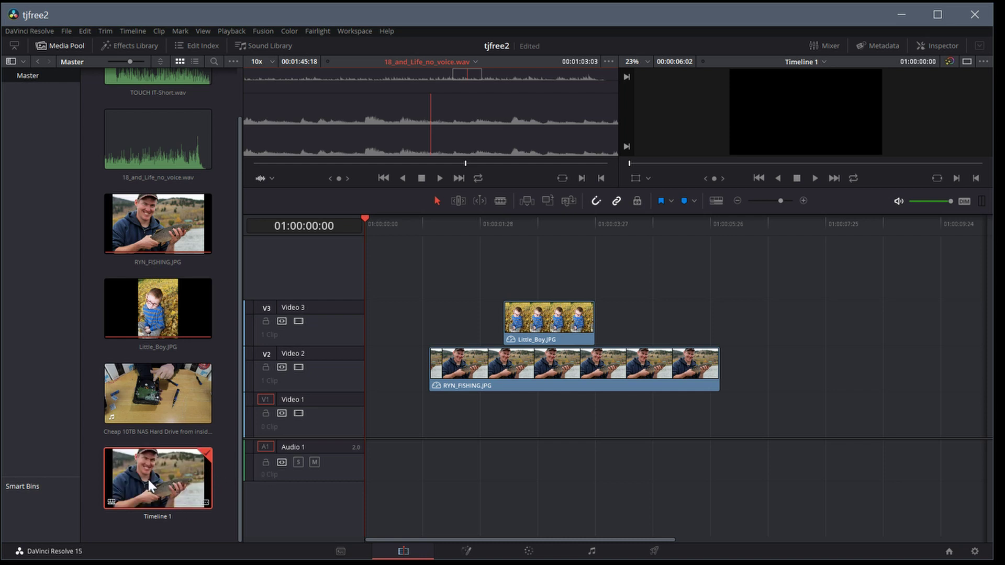
{"action": "left_click_drag", "start_coordinate": [188, 481], "coordinate": [372, 419]}
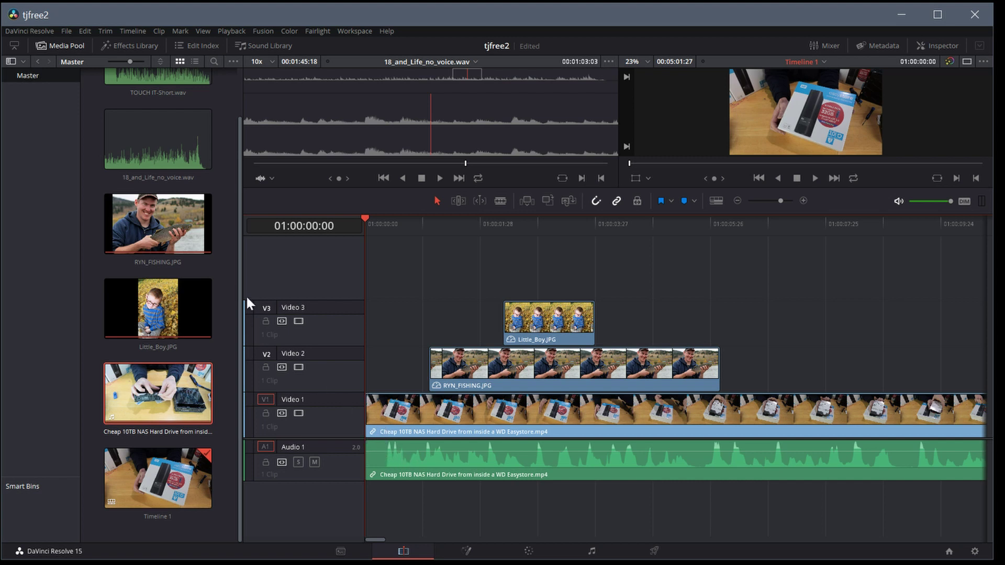
Step: Add 18_and_Life_no_voice.wav from the timeline start on a new audio track beneath the video's sound
{"action": "scroll", "coordinate": [237, 314], "scroll_direction": "up", "scroll_amount": 2}
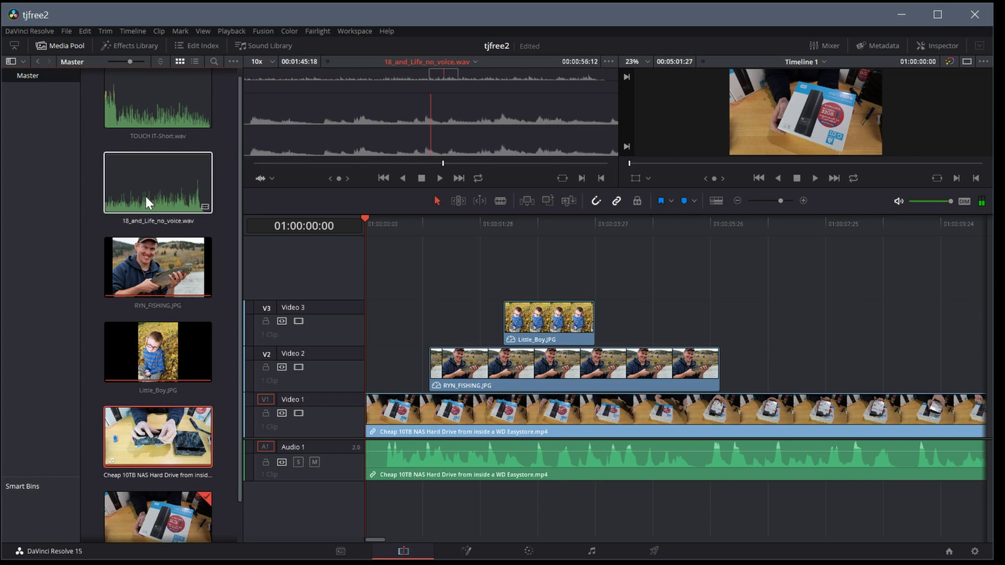
{"action": "left_click_drag", "start_coordinate": [146, 197], "coordinate": [165, 254]}
{"action": "left_click_drag", "start_coordinate": [343, 445], "coordinate": [376, 502]}
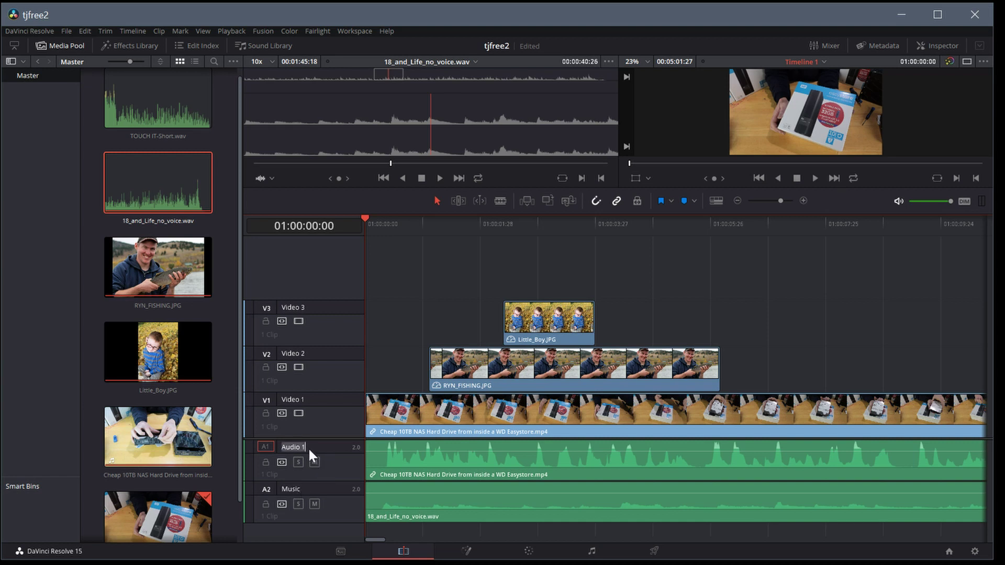
Step: Rename the Video 2 track as Pictures1 and the Video 3 track as Pictures2
{"action": "double_click", "coordinate": [302, 355]}
{"action": "key", "text": "Return"}
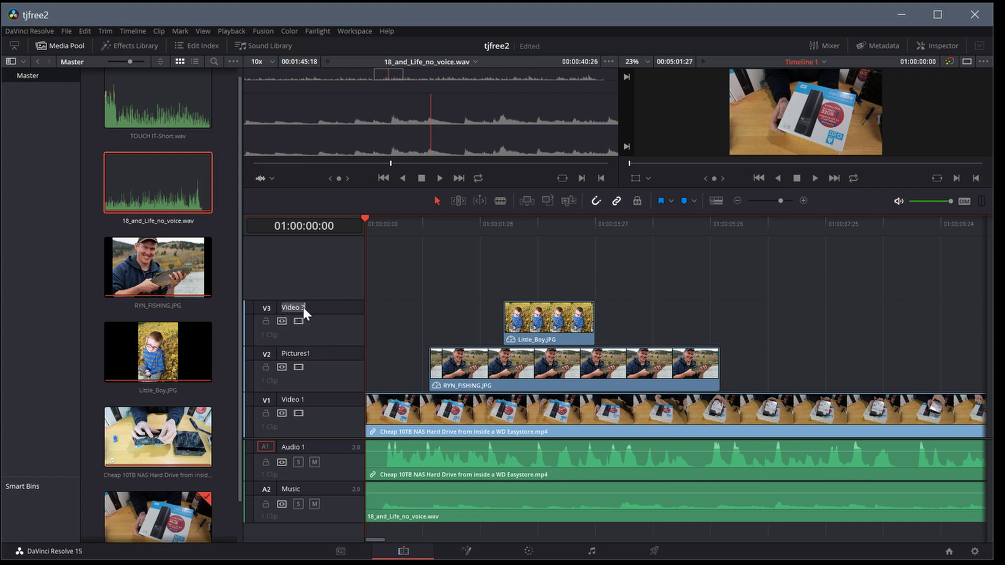
{"action": "key", "text": "BackSpace"}
{"action": "type", "text": "Pictures2"}
{"action": "left_click", "coordinate": [442, 369]}
Step: Lower the system volume to 36 and play the layered timeline from 01:00:00:21 to 01:00:07:28 in an enlarged viewer
{"action": "left_click", "coordinate": [406, 236]}
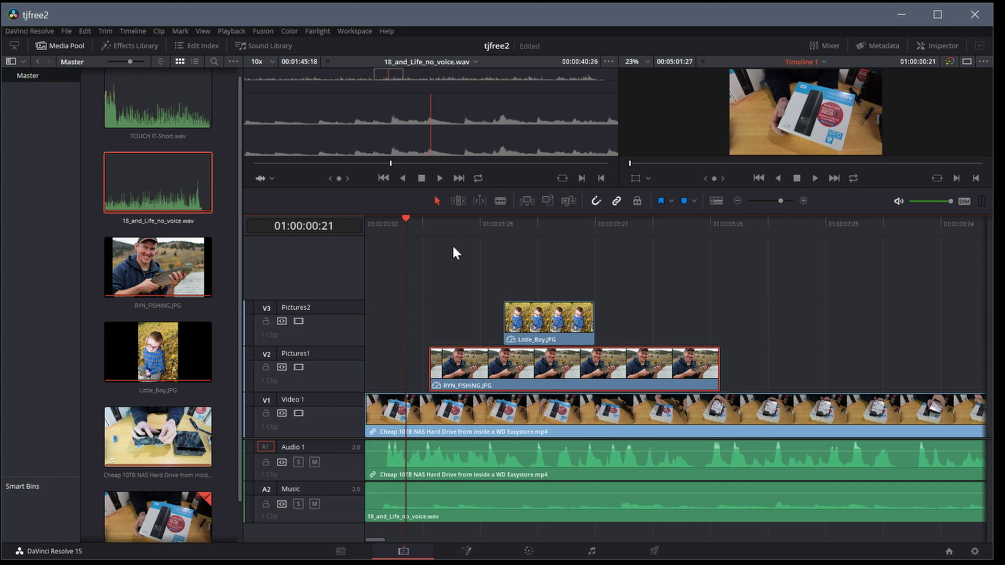
{"action": "key", "text": "XF86AudioLowerVolume"}
{"action": "key", "text": "XF86AudioLowerVolume"}
{"action": "key", "text": "XF86AudioLowerVolume"}
{"action": "key", "text": "XF86AudioLowerVolume"}
{"action": "key", "text": "XF86AudioLowerVolume"}
{"action": "key", "text": "XF86AudioLowerVolume"}
{"action": "key", "text": "XF86AudioLowerVolume"}
{"action": "key", "text": "XF86AudioLowerVolume"}
{"action": "key", "text": "XF86AudioLowerVolume"}
{"action": "key", "text": "XF86AudioLowerVolume"}
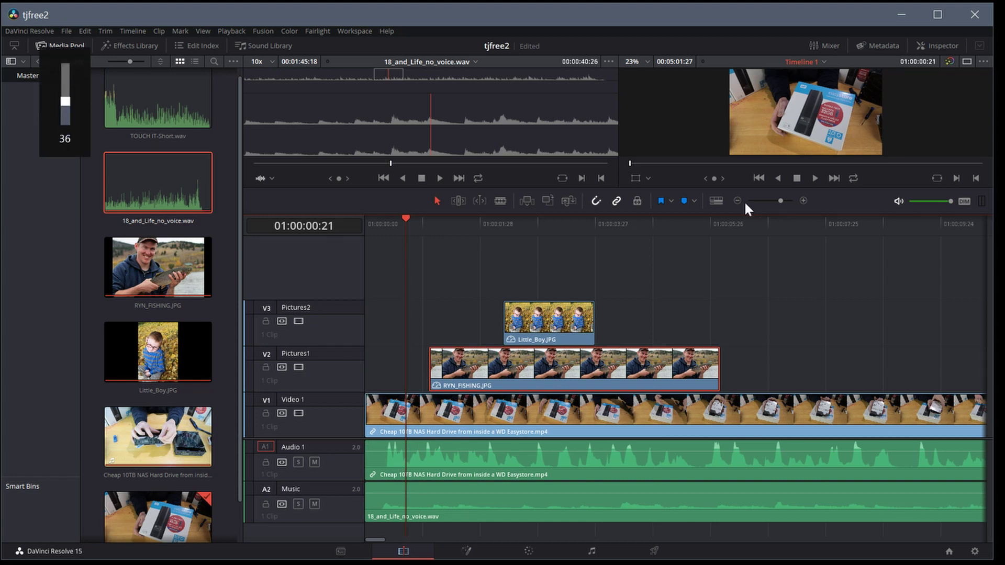
{"action": "left_click", "coordinate": [814, 178]}
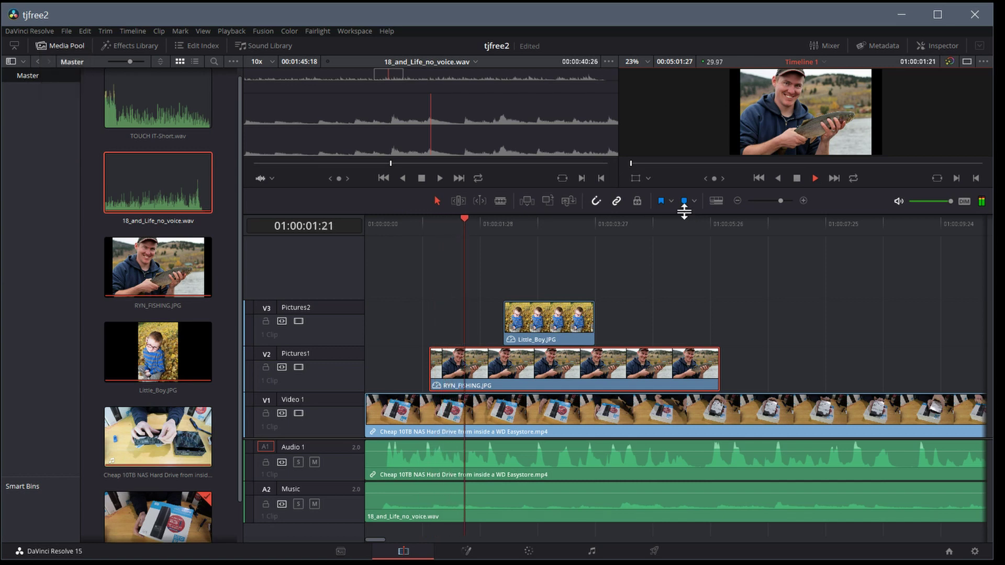
{"action": "left_click_drag", "start_coordinate": [684, 212], "coordinate": [682, 284]}
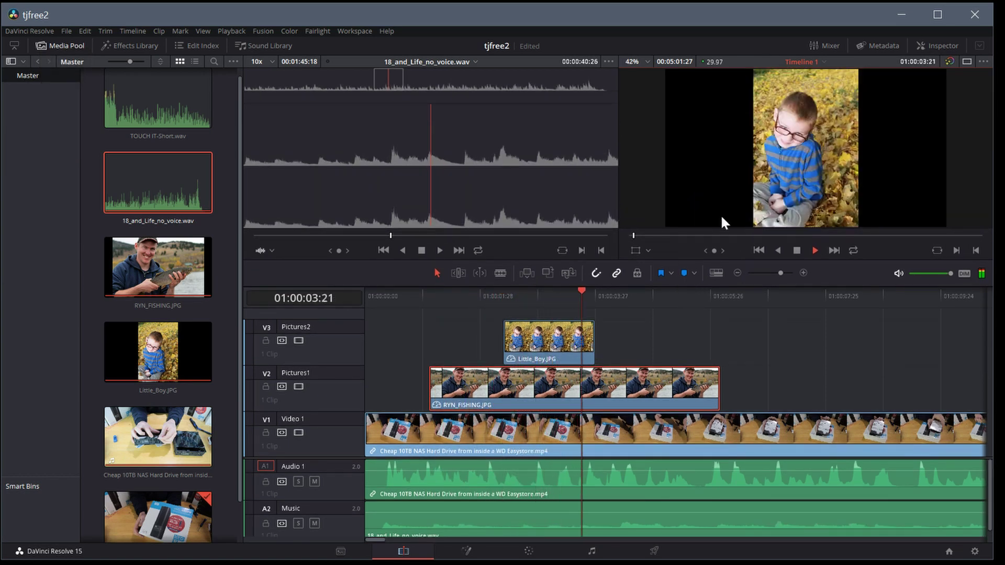
{"action": "left_click", "coordinate": [797, 250]}
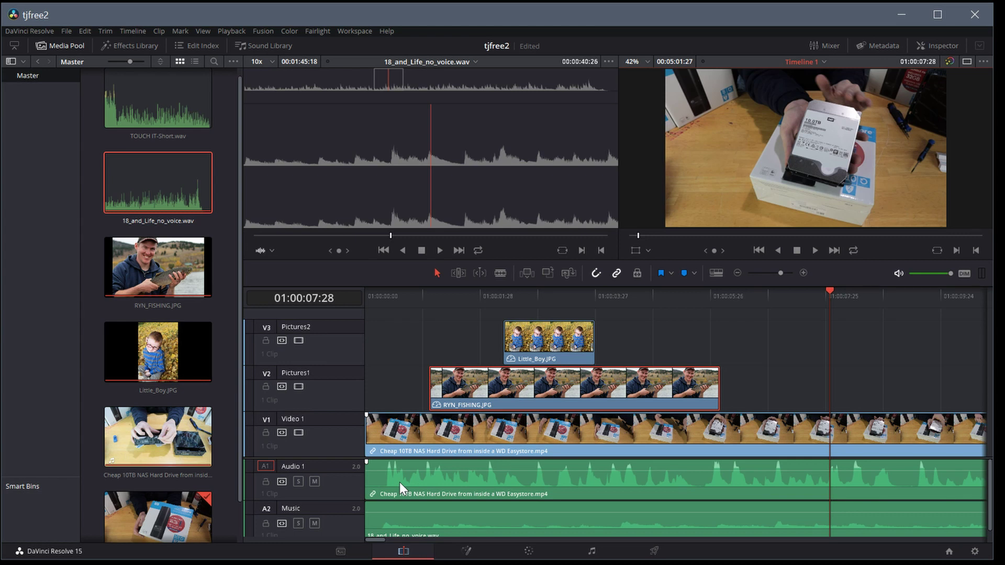
Step: Disable the Pictures1 and Pictures2 video tracks and check the picture beneath them with the playhead, ending at 01:00:01:03
{"action": "left_click", "coordinate": [298, 387]}
{"action": "left_click", "coordinate": [299, 341]}
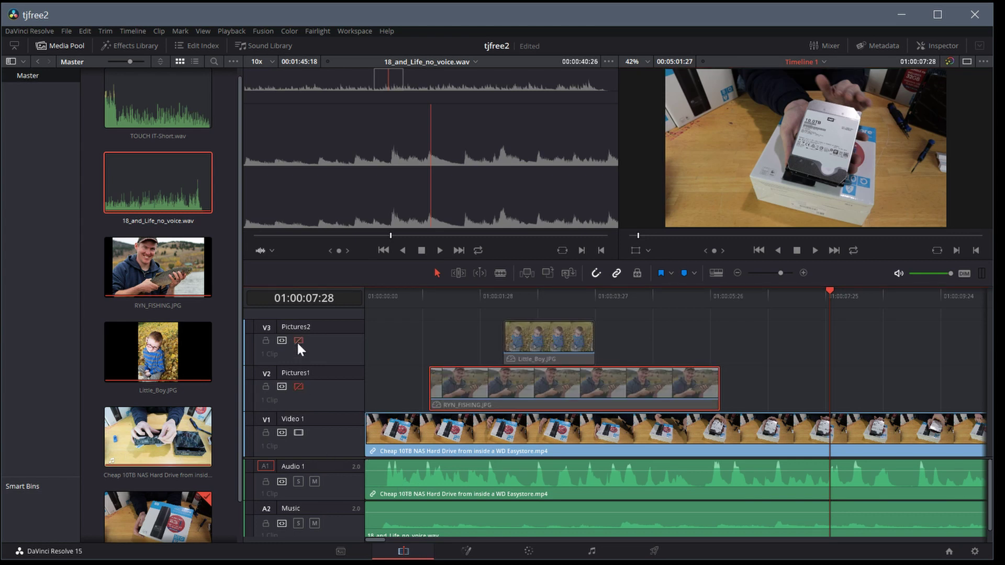
{"action": "left_click", "coordinate": [505, 305]}
{"action": "left_click", "coordinate": [450, 299]}
{"action": "left_click", "coordinate": [429, 298]}
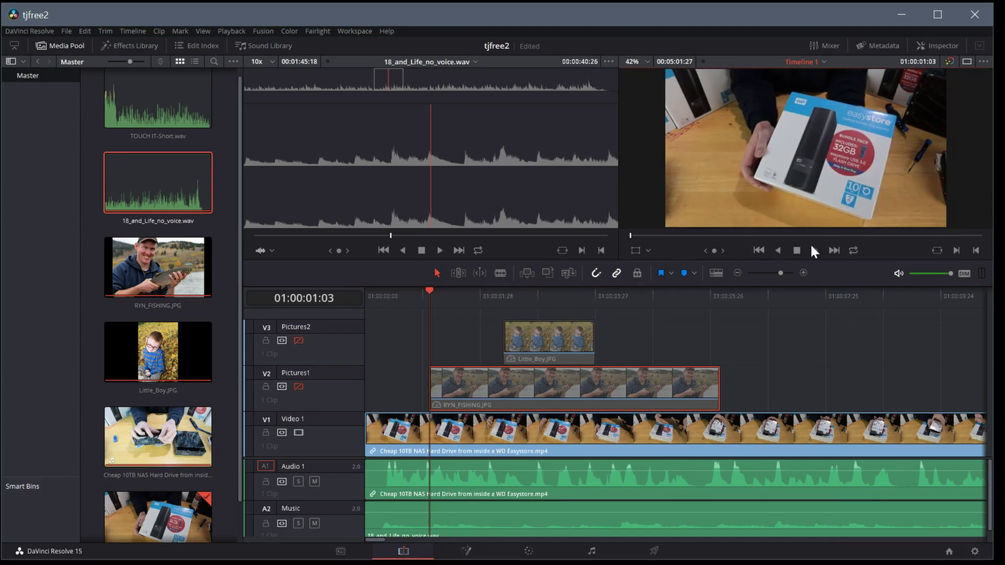
{"action": "left_click", "coordinate": [404, 314]}
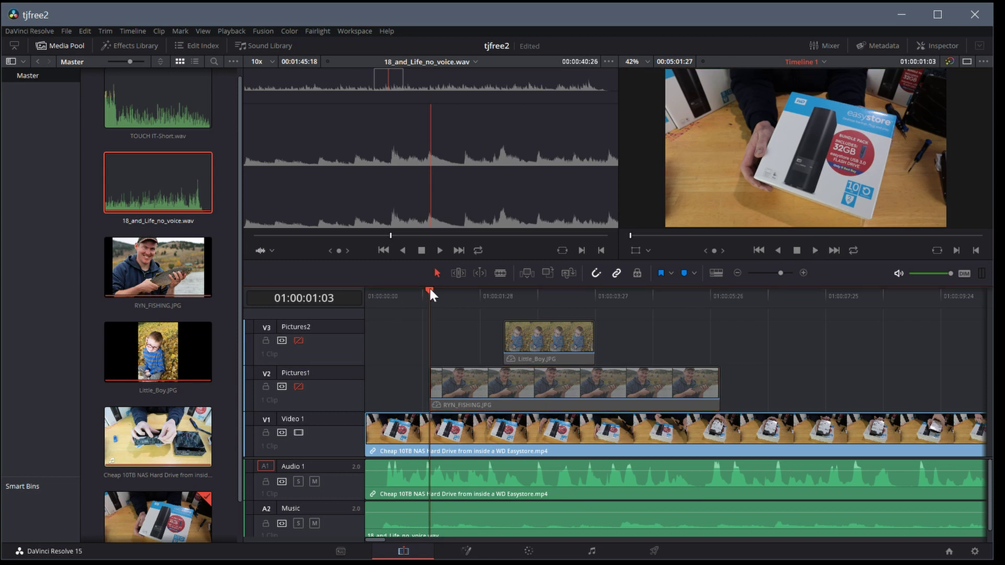
Step: Play the timeline from 01:00:01:03 to 01:00:03:05 with the Pictures1 and Pictures2 tracks disabled
{"action": "left_click", "coordinate": [778, 250]}
{"action": "left_click", "coordinate": [814, 250]}
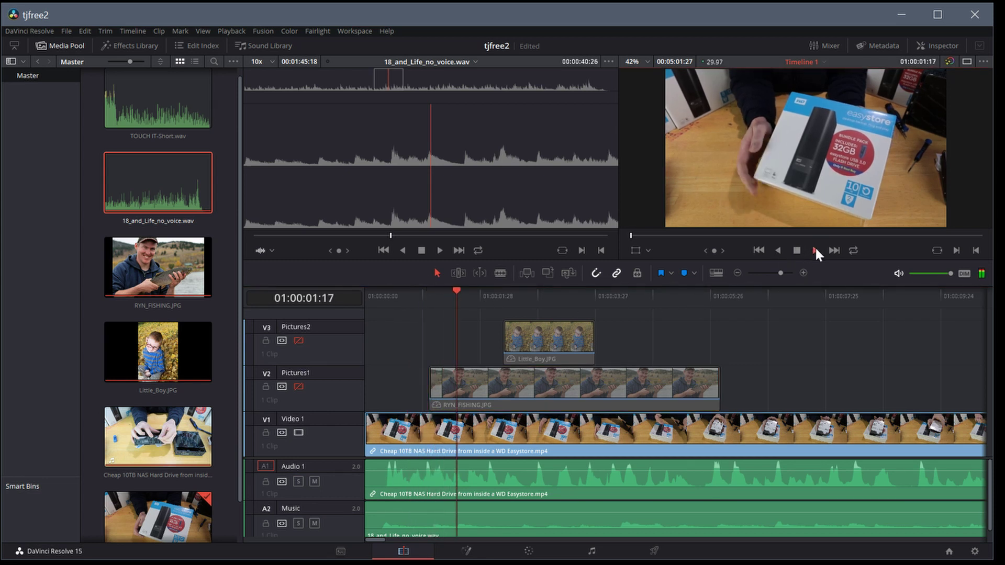
{"action": "left_click", "coordinate": [796, 251]}
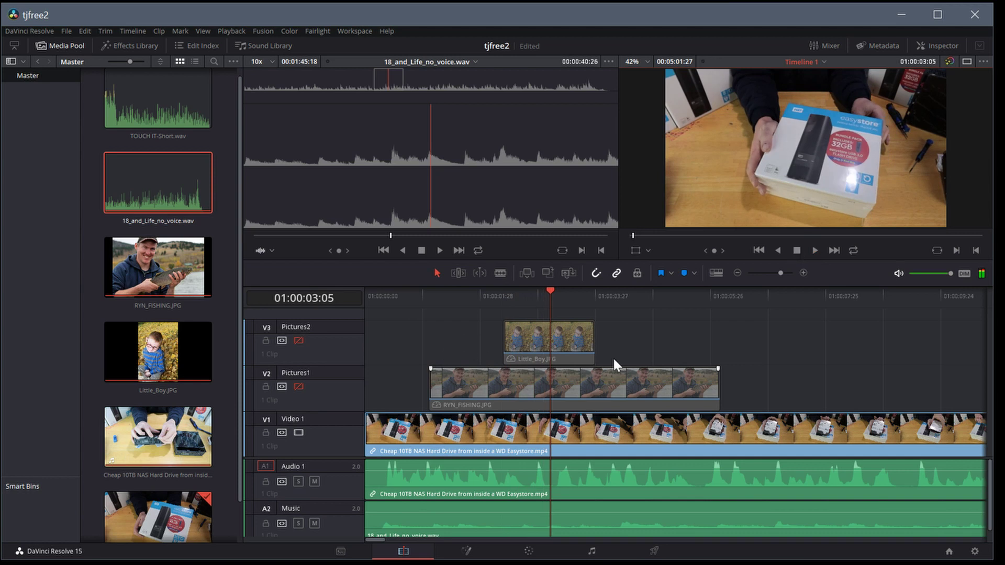
Step: Mute the Audio 1 track and play the timeline from 01:00:00:26 to 01:00:07:07, raising the system volume to 72
{"action": "left_click", "coordinate": [315, 481]}
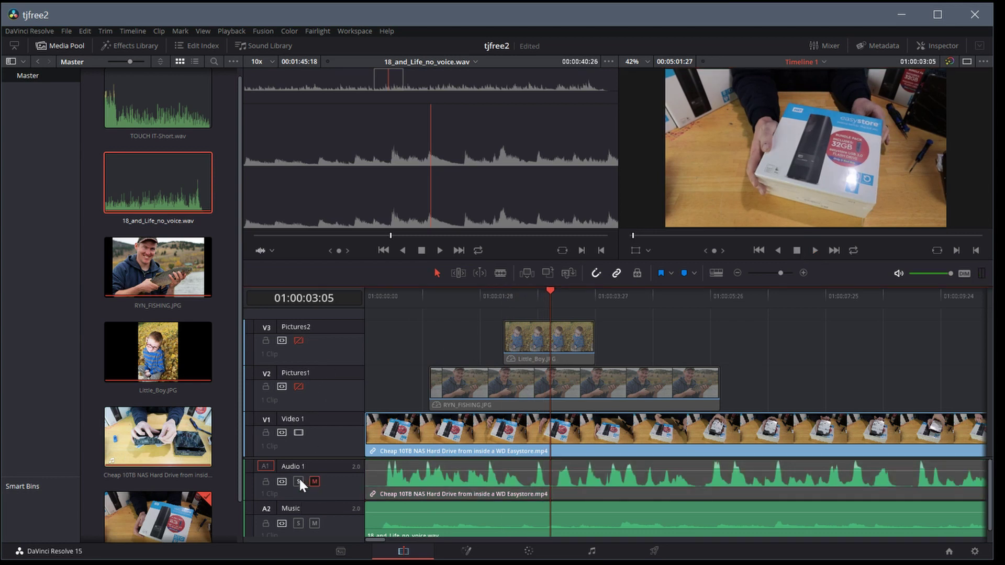
{"action": "left_click", "coordinate": [417, 298]}
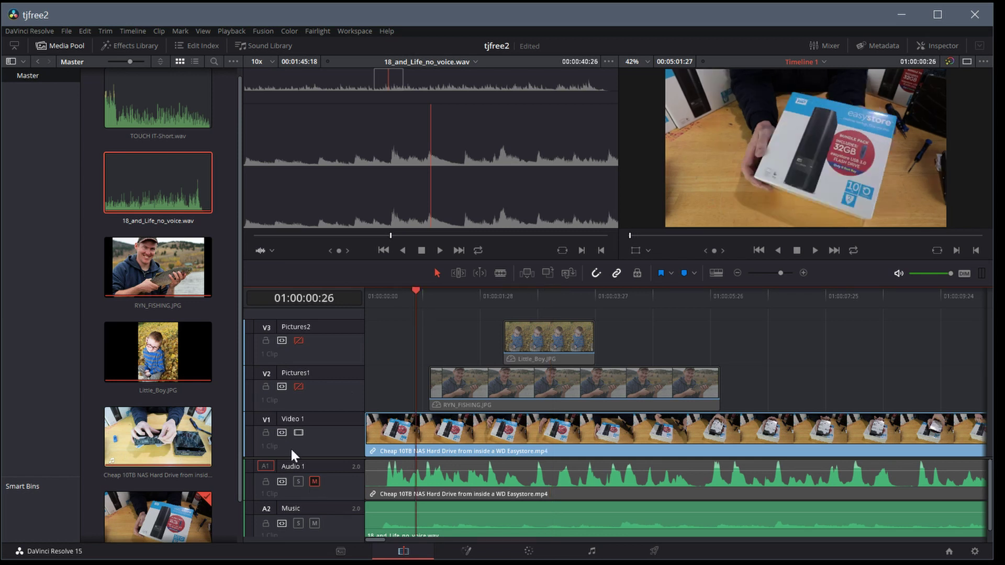
{"action": "left_click", "coordinate": [814, 249]}
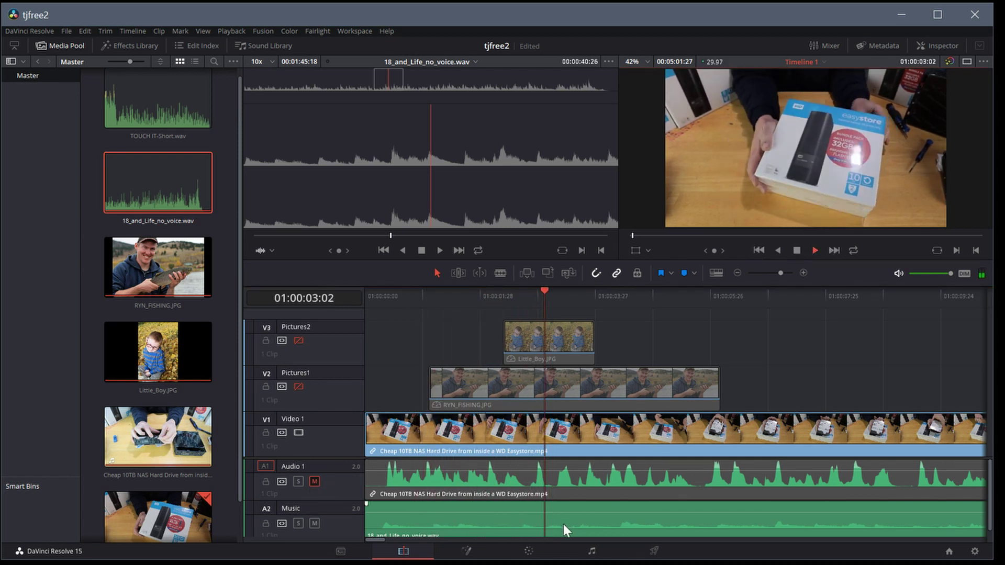
{"action": "key", "text": "XF86AudioRaiseVolume"}
{"action": "key", "text": "XF86AudioRaiseVolume"}
{"action": "key", "text": "XF86AudioRaiseVolume"}
{"action": "key", "text": "XF86AudioRaiseVolume"}
{"action": "key", "text": "XF86AudioRaiseVolume"}
{"action": "key", "text": "XF86AudioRaiseVolume"}
{"action": "key", "text": "XF86AudioRaiseVolume"}
{"action": "key", "text": "XF86AudioRaiseVolume"}
{"action": "key", "text": "XF86AudioRaiseVolume"}
{"action": "key", "text": "XF86AudioRaiseVolume"}
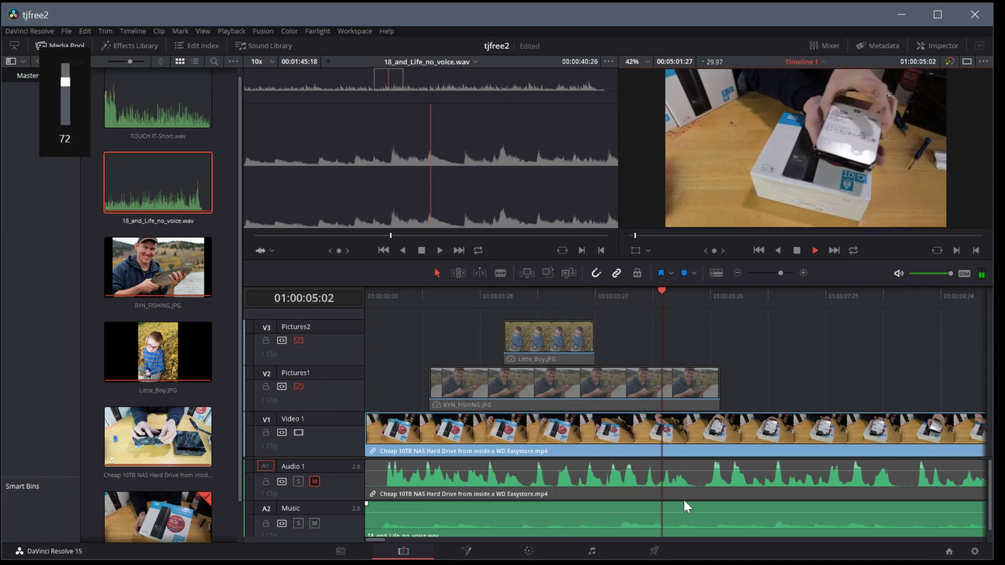
{"action": "left_click", "coordinate": [798, 249]}
Step: Unmute the Audio 1 track and re-enable the Pictures1 and Pictures2 video tracks
{"action": "left_click", "coordinate": [315, 481]}
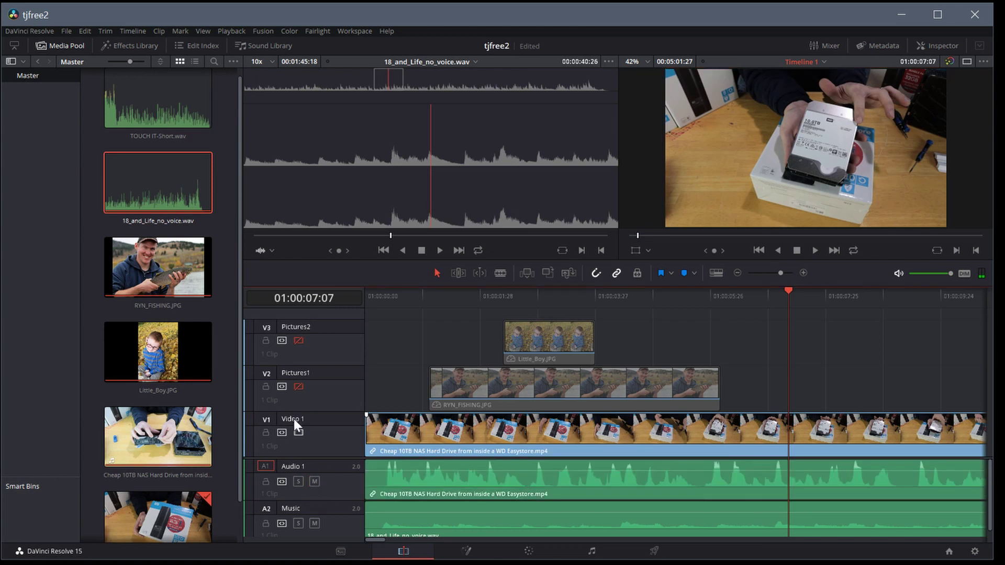
{"action": "left_click", "coordinate": [298, 387]}
{"action": "left_click", "coordinate": [298, 340]}
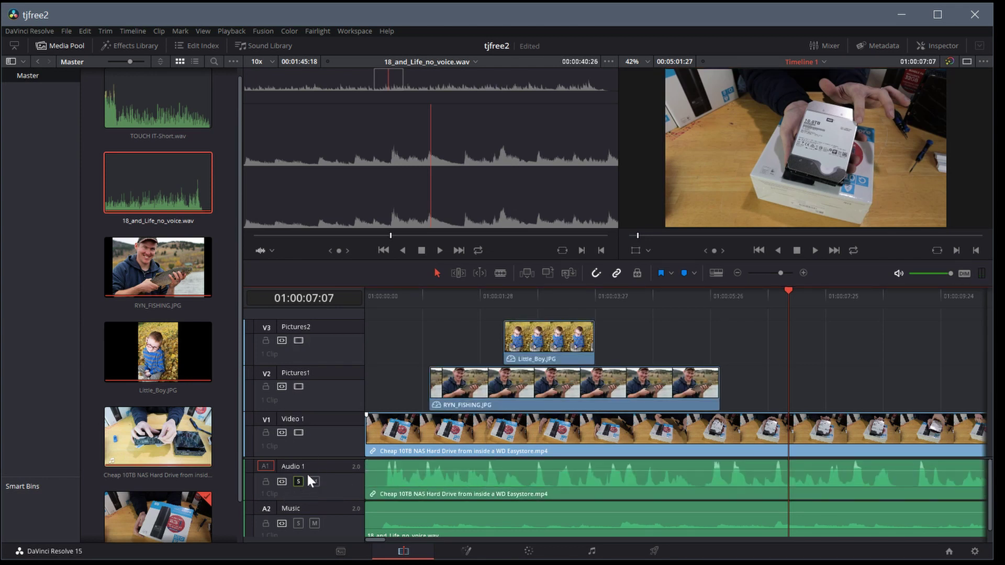
Step: Play the timeline from 01:00:01:03 to 01:00:03:12 with Audio 1 soloed, and turn the solo off
{"action": "left_click", "coordinate": [432, 296]}
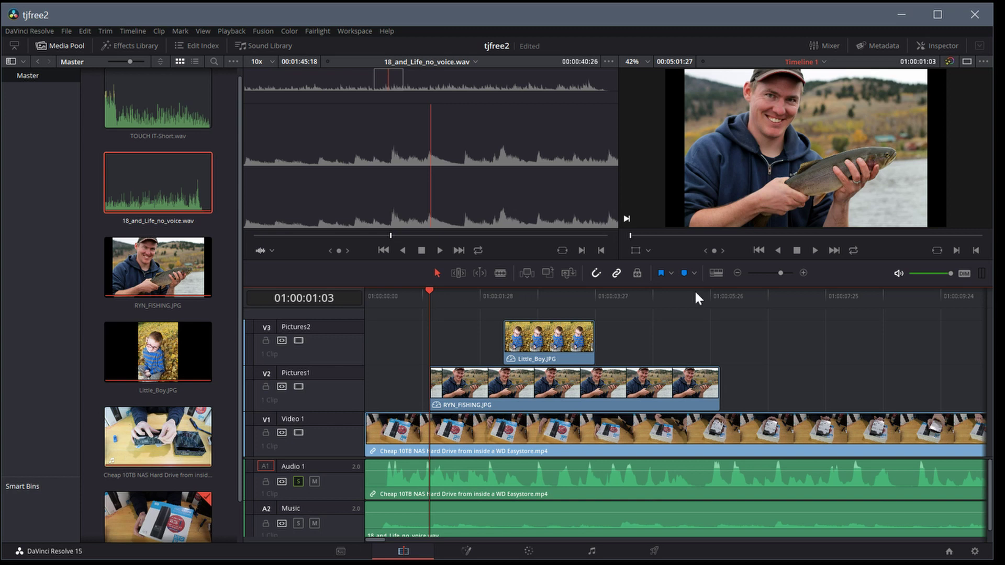
{"action": "left_click", "coordinate": [812, 250]}
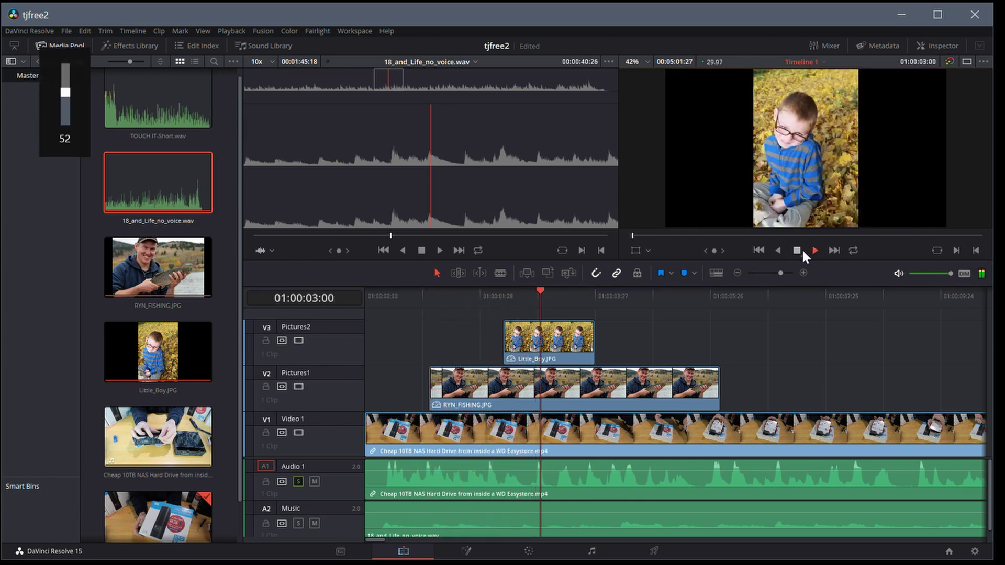
{"action": "left_click", "coordinate": [796, 250]}
{"action": "left_click", "coordinate": [298, 481]}
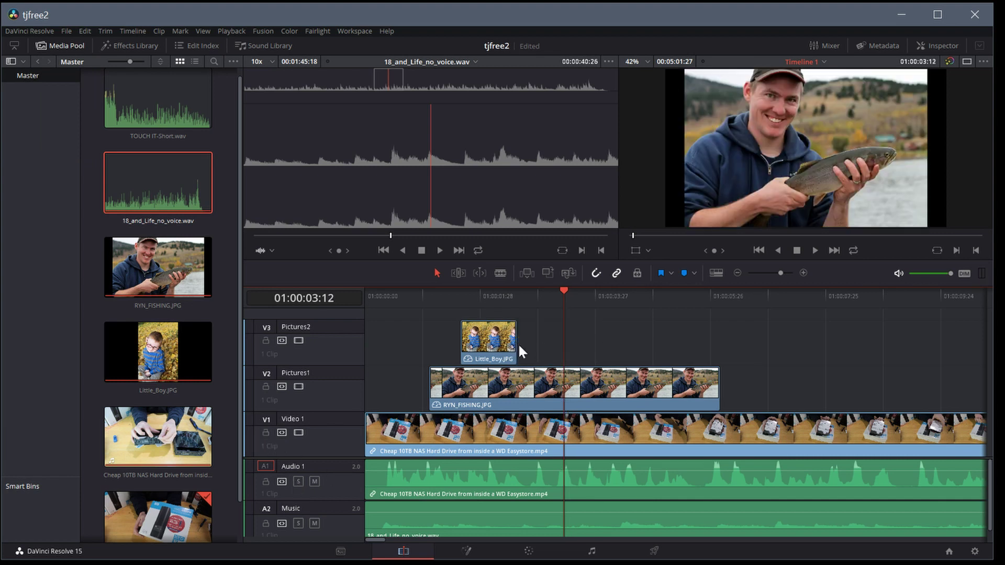
Step: Copy the Little_Boy.JPG clip on the Pictures2 track and paste the copy at 01:00:05:03
{"action": "right_click", "coordinate": [496, 344]}
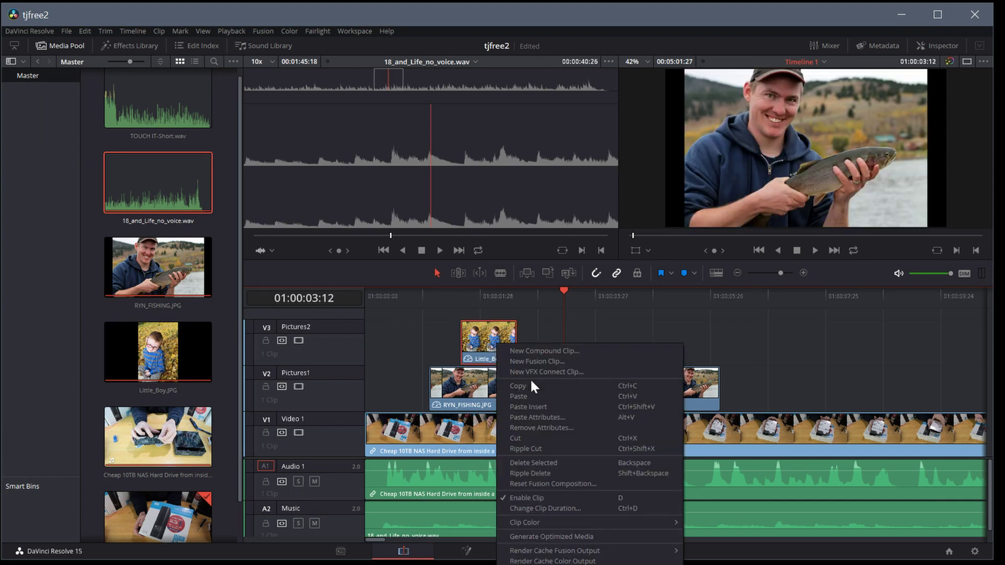
{"action": "left_click", "coordinate": [514, 386]}
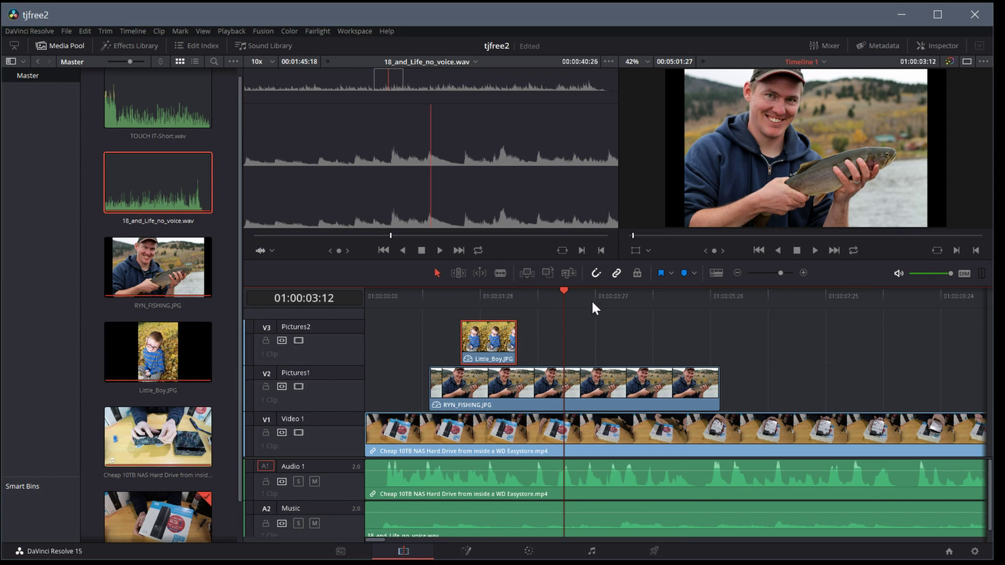
{"action": "left_click_drag", "start_coordinate": [592, 296], "coordinate": [662, 295]}
{"action": "right_click", "coordinate": [705, 342]}
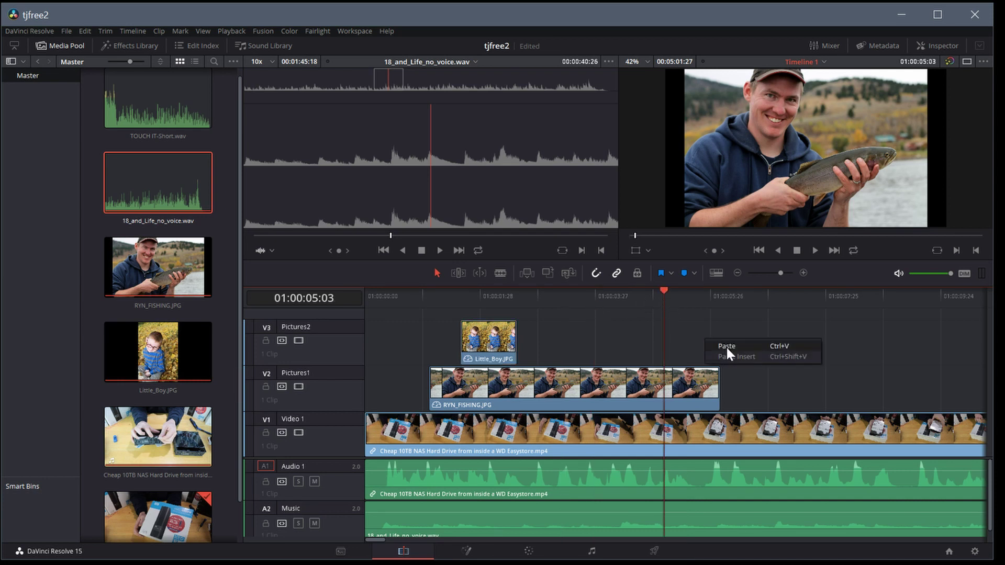
{"action": "left_click", "coordinate": [725, 346]}
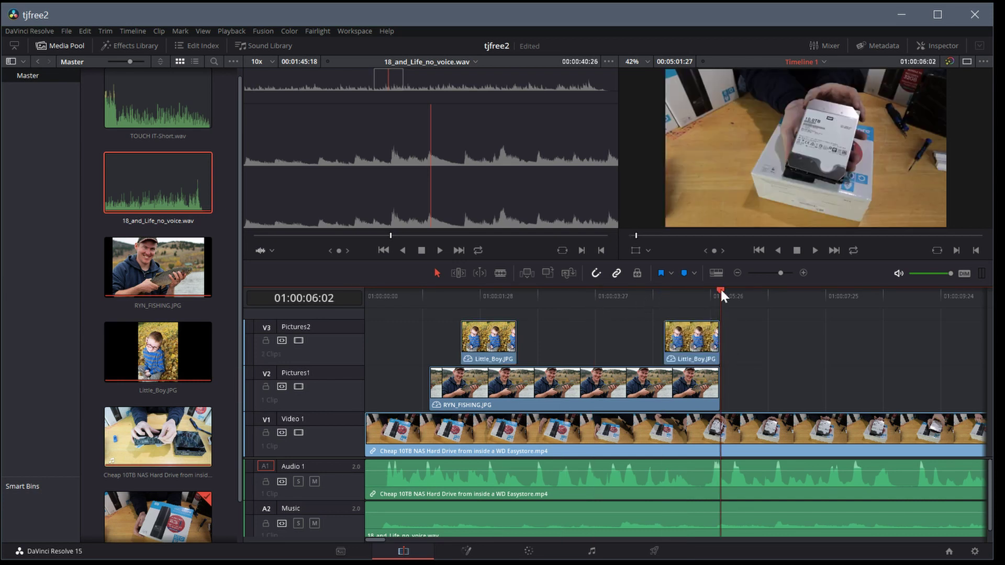
Step: Move the playhead to 01:00:04:22 and delete the second Little_Boy.JPG clip on the Pictures2 track
{"action": "left_click_drag", "start_coordinate": [721, 288], "coordinate": [642, 292]}
{"action": "right_click", "coordinate": [790, 472]}
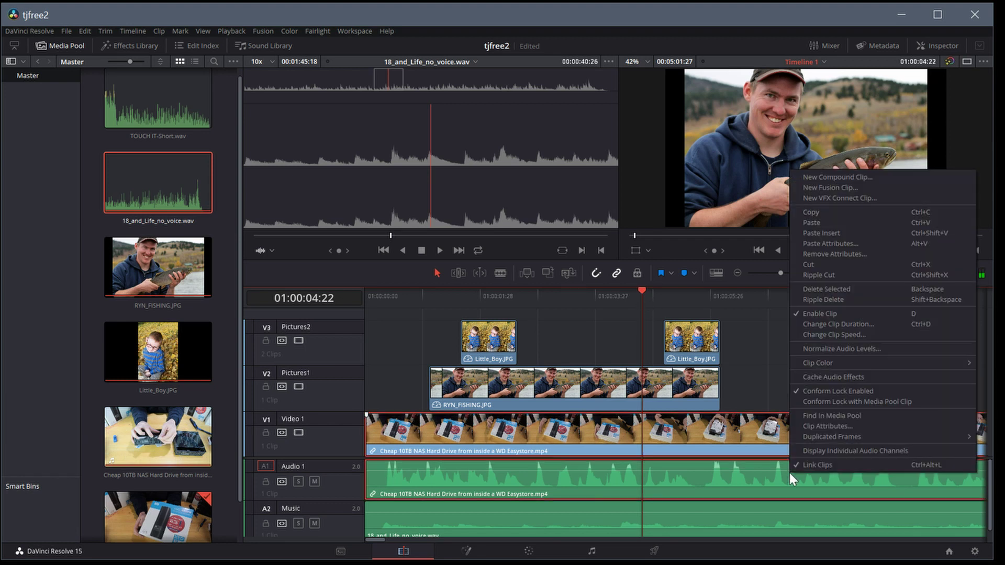
{"action": "left_click", "coordinate": [780, 368]}
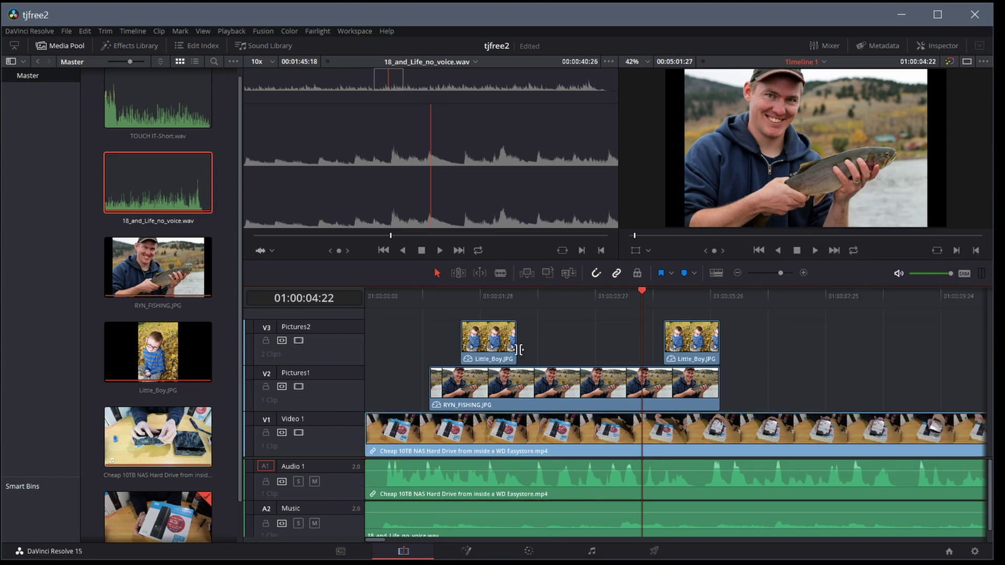
{"action": "left_click", "coordinate": [699, 345]}
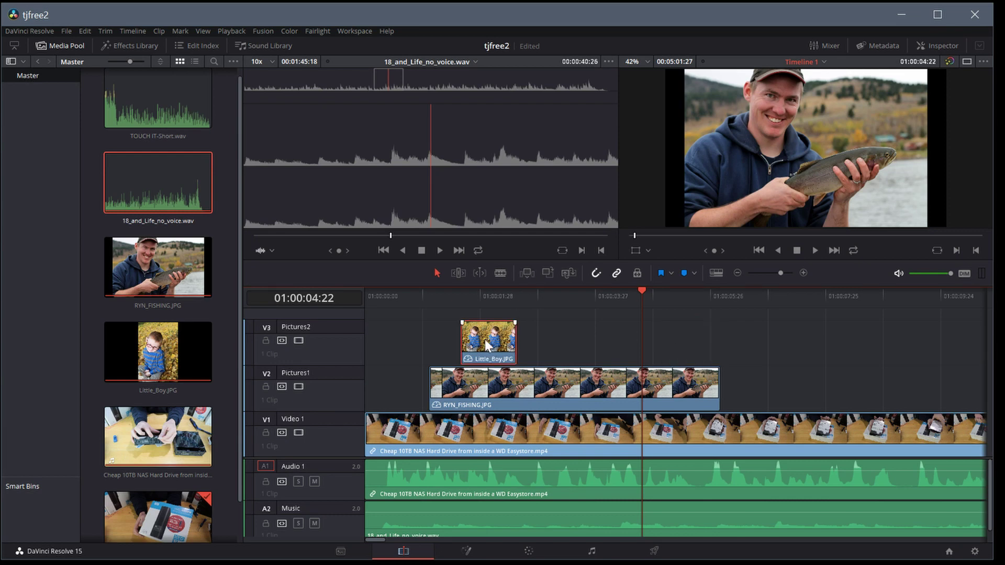
Step: Cut the remaining Little_Boy.JPG clip from the Pictures2 track and paste it back at 01:00:06:17
{"action": "mouse_move", "coordinate": [488, 346]}
{"action": "left_mouse_down"}
{"action": "mouse_move", "coordinate": [557, 334]}
{"action": "mouse_move", "coordinate": [520, 324]}
{"action": "mouse_move", "coordinate": [497, 338]}
{"action": "left_mouse_up"}
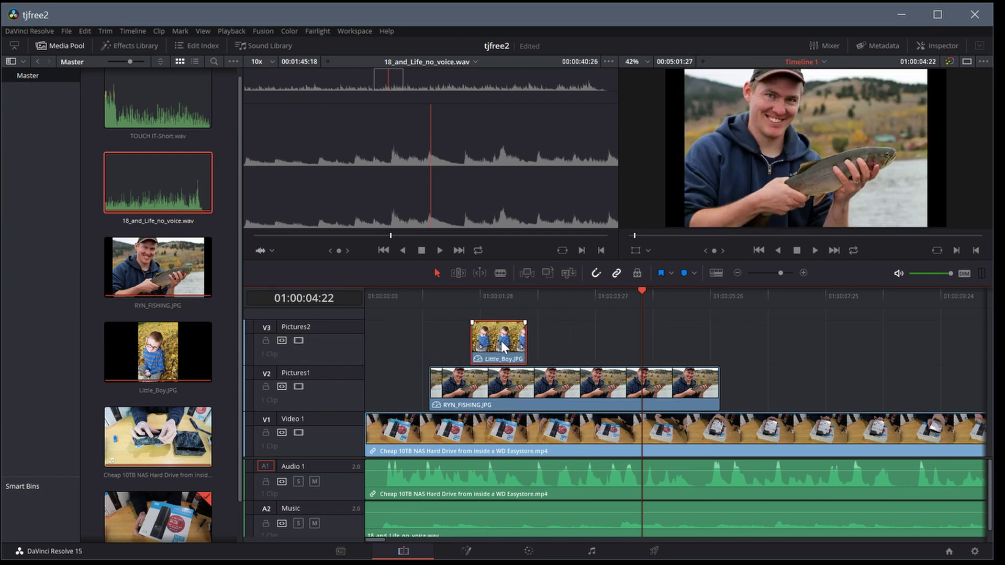
{"action": "right_click", "coordinate": [501, 341]}
{"action": "left_click", "coordinate": [519, 439]}
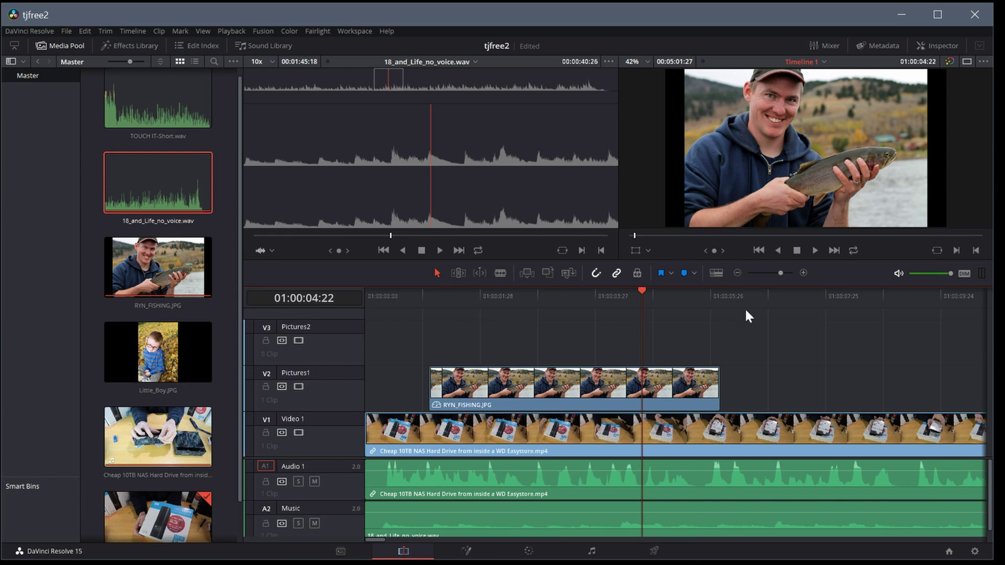
{"action": "left_click", "coordinate": [681, 300]}
{"action": "left_click", "coordinate": [749, 302]}
{"action": "right_click", "coordinate": [785, 302]}
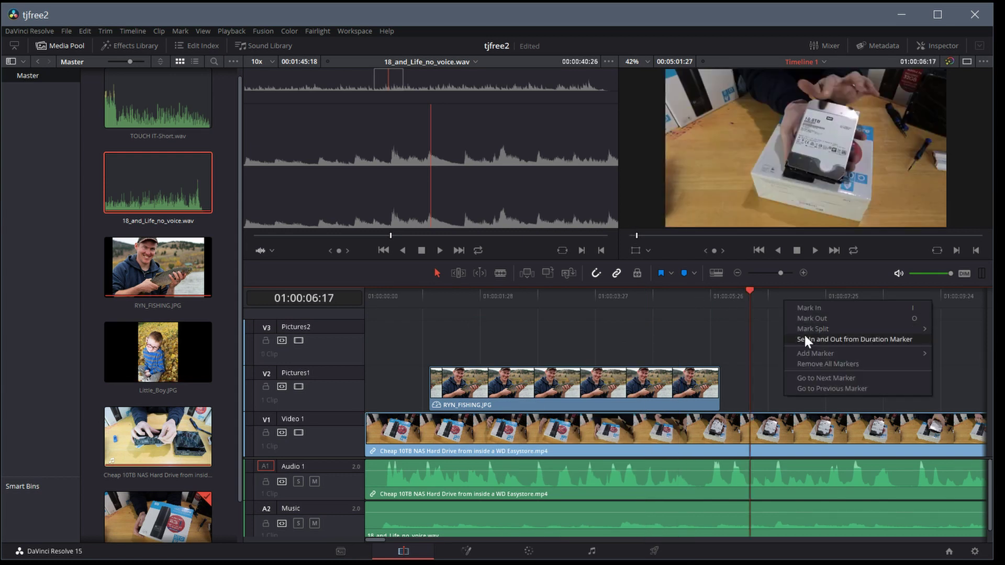
{"action": "right_click", "coordinate": [723, 325]}
{"action": "left_click", "coordinate": [746, 335]}
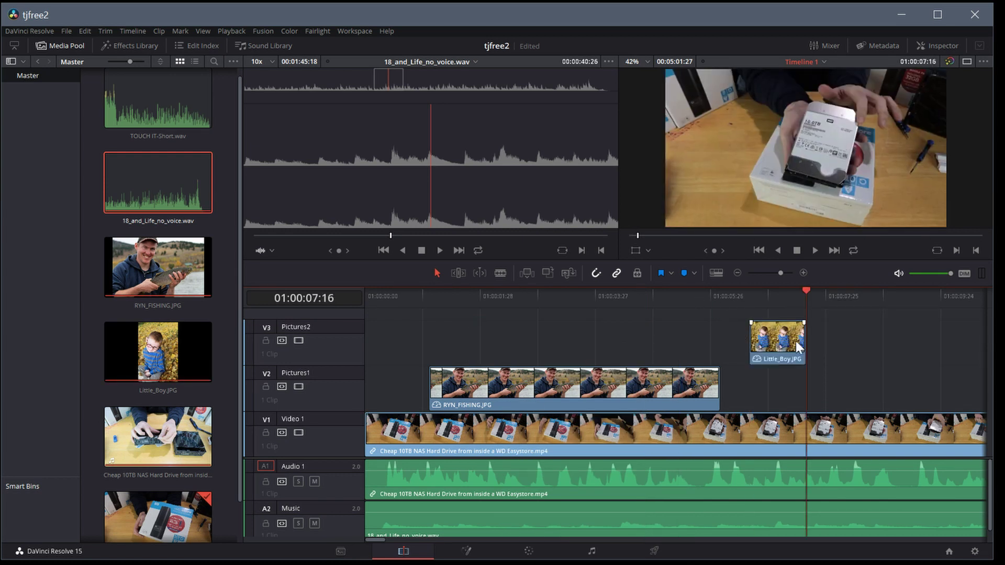
Step: Shift the Little_Boy.JPG clip slightly earlier on the Pictures2 track and undo the last timeline edit
{"action": "left_click_drag", "start_coordinate": [763, 343], "coordinate": [765, 344]}
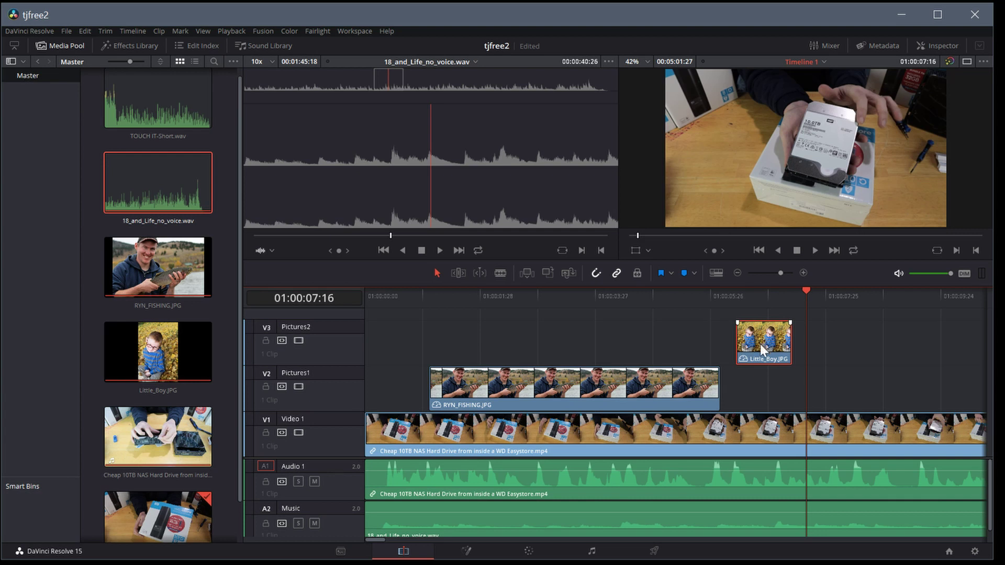
{"action": "mouse_move", "coordinate": [378, 538]}
{"action": "left_mouse_down"}
{"action": "mouse_move", "coordinate": [391, 539]}
{"action": "mouse_move", "coordinate": [372, 536]}
{"action": "left_mouse_up"}
{"action": "key", "text": "ctrl+z"}
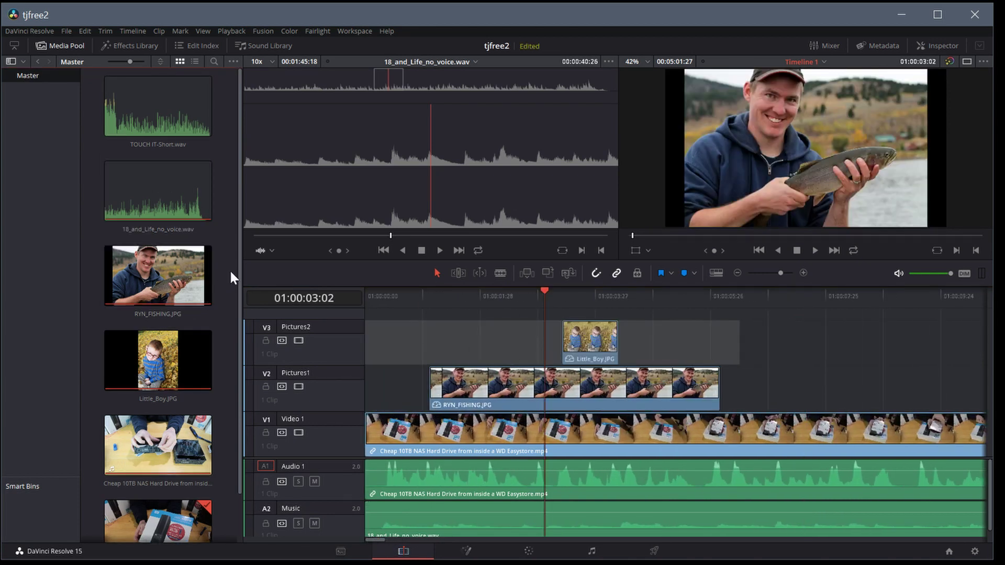
Step: Create a new bin named music under Master in the media pool
{"action": "left_click", "coordinate": [90, 202]}
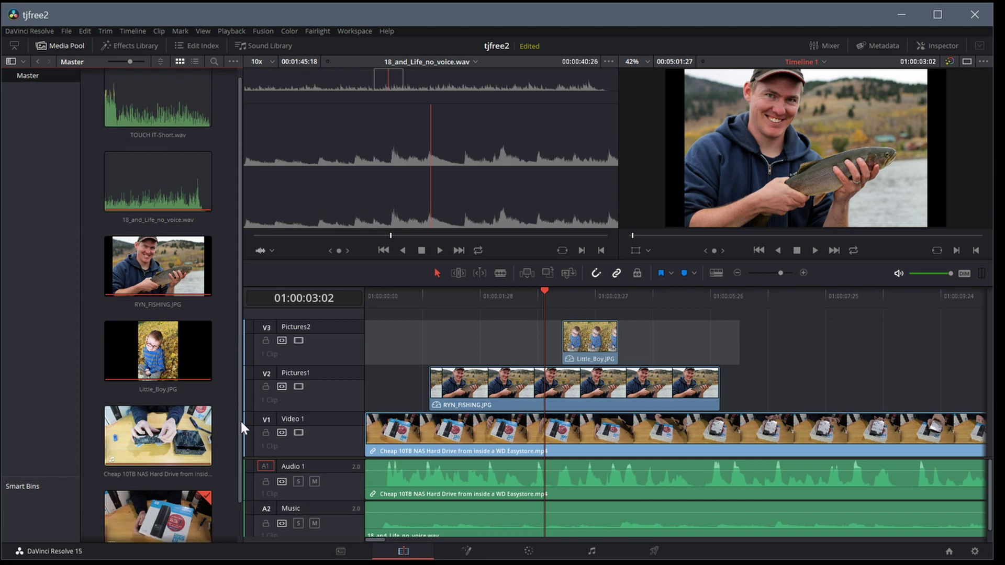
{"action": "left_click", "coordinate": [199, 175]}
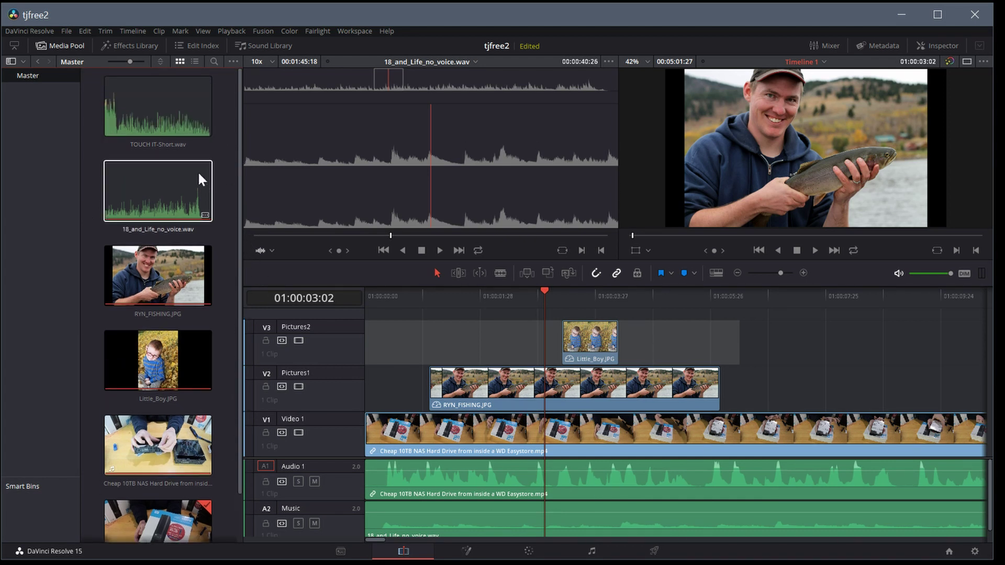
{"action": "right_click", "coordinate": [30, 132]}
{"action": "left_click", "coordinate": [69, 139]}
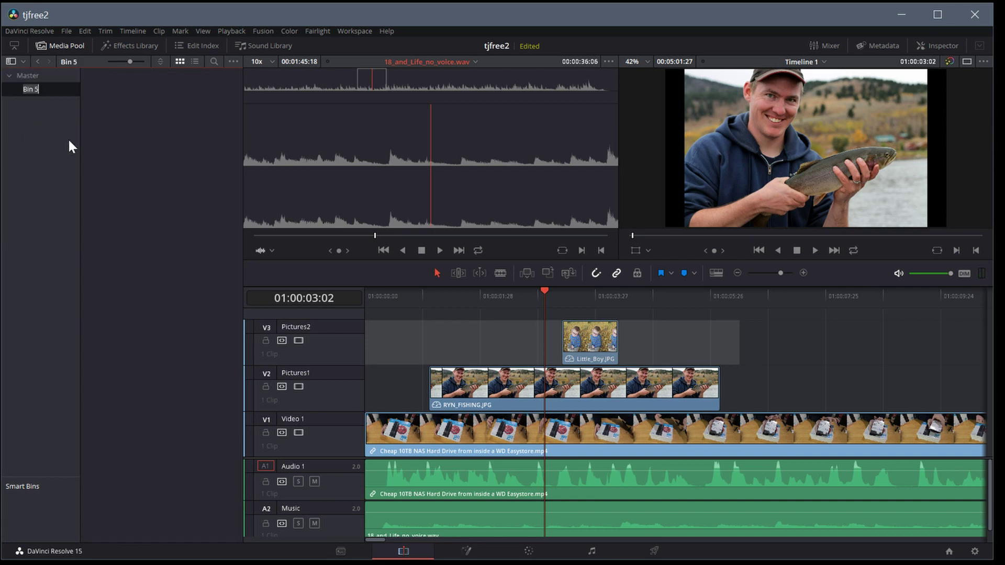
{"action": "type", "text": "misu"}
{"action": "type", "text": "usic"}
{"action": "key", "text": "Return"}
Step: Move TOUCH IT-Short.wav and 18_and_Life_no_voice.wav from the Master bin into the music bin
{"action": "left_click", "coordinate": [29, 76]}
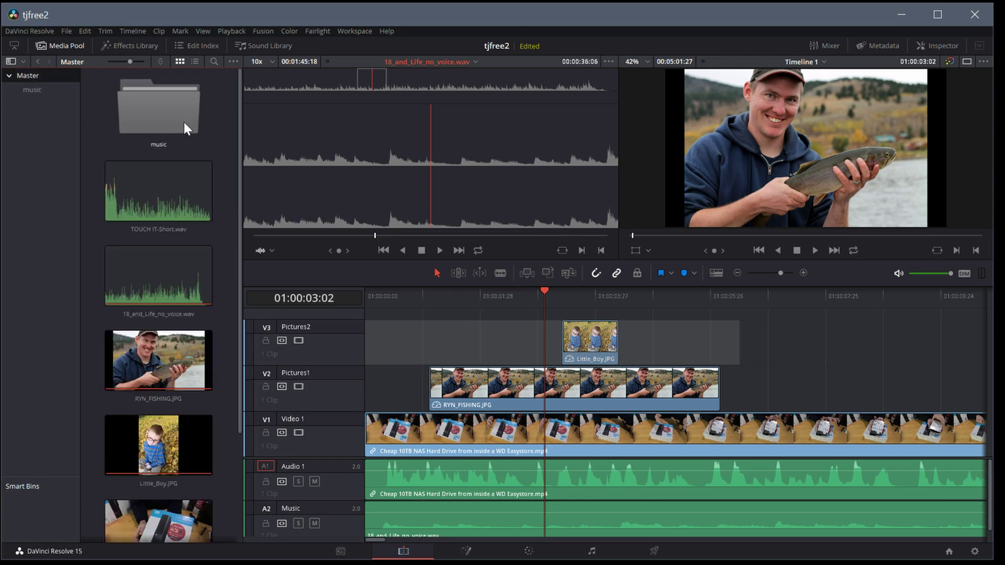
{"action": "left_click_drag", "start_coordinate": [174, 198], "coordinate": [164, 109]}
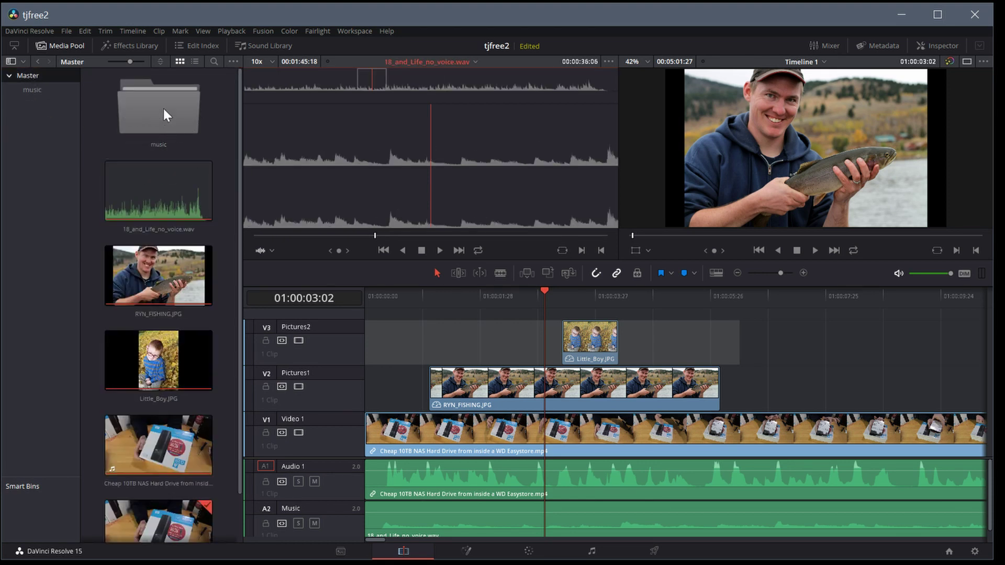
{"action": "left_click_drag", "start_coordinate": [165, 209], "coordinate": [161, 108]}
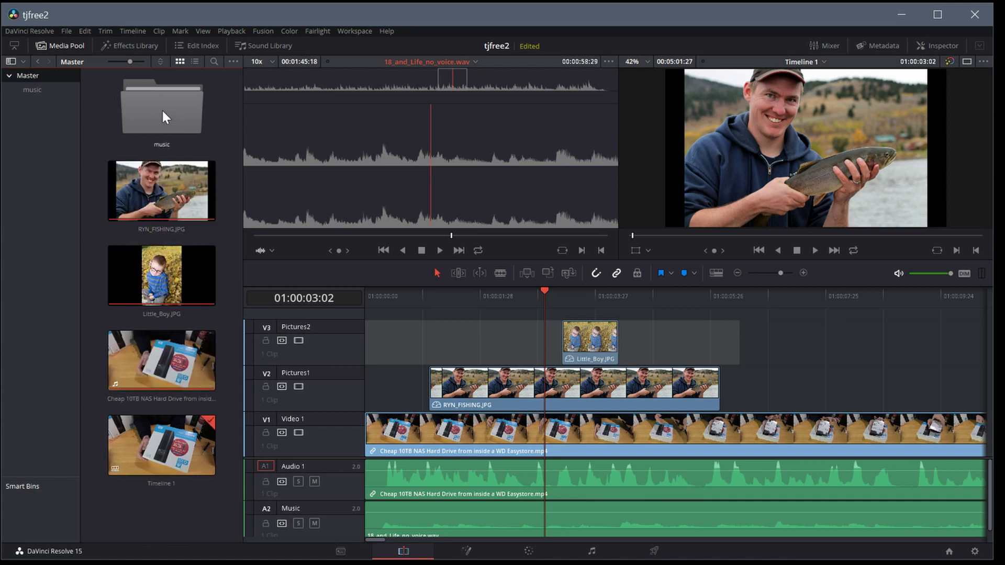
Step: Create a second bin named pics under Master in the media pool
{"action": "right_click", "coordinate": [35, 135]}
{"action": "left_click", "coordinate": [47, 144]}
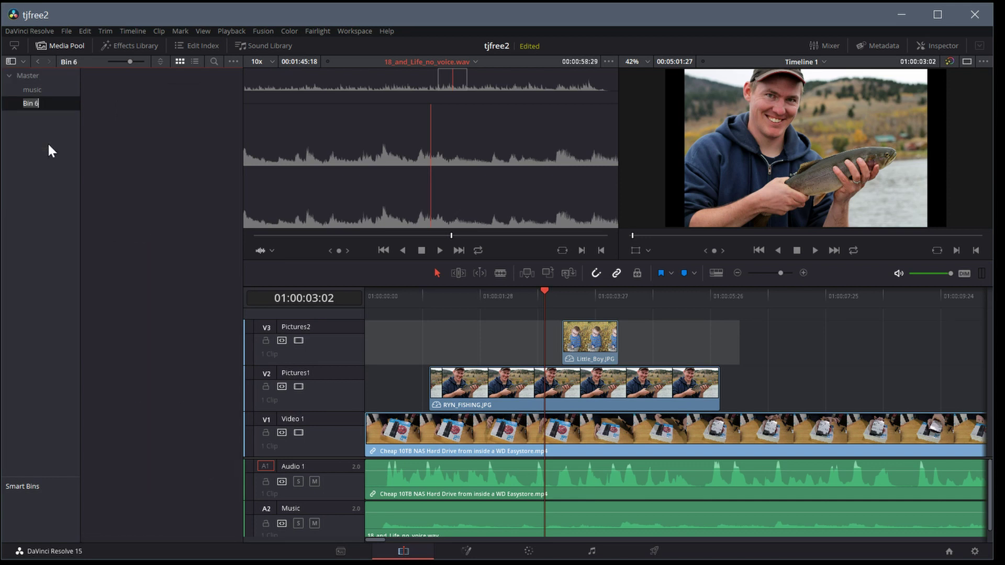
{"action": "type", "text": "pics"}
{"action": "key", "text": "Return"}
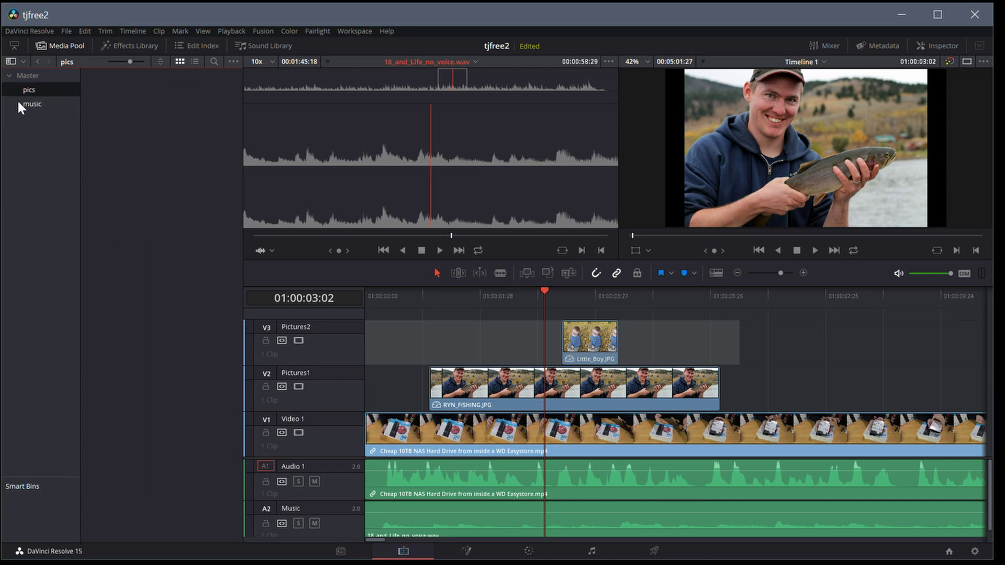
Step: Move RYN_FISHING.JPG and Little_Boy.JPG from the Master bin into the pics bin
{"action": "left_click", "coordinate": [23, 77]}
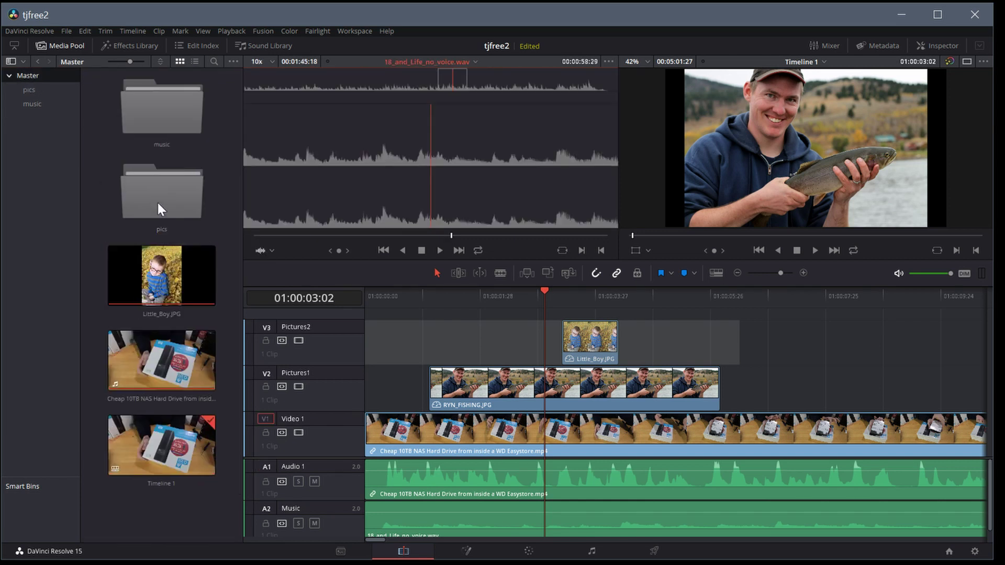
{"action": "left_click_drag", "start_coordinate": [161, 275], "coordinate": [153, 196]}
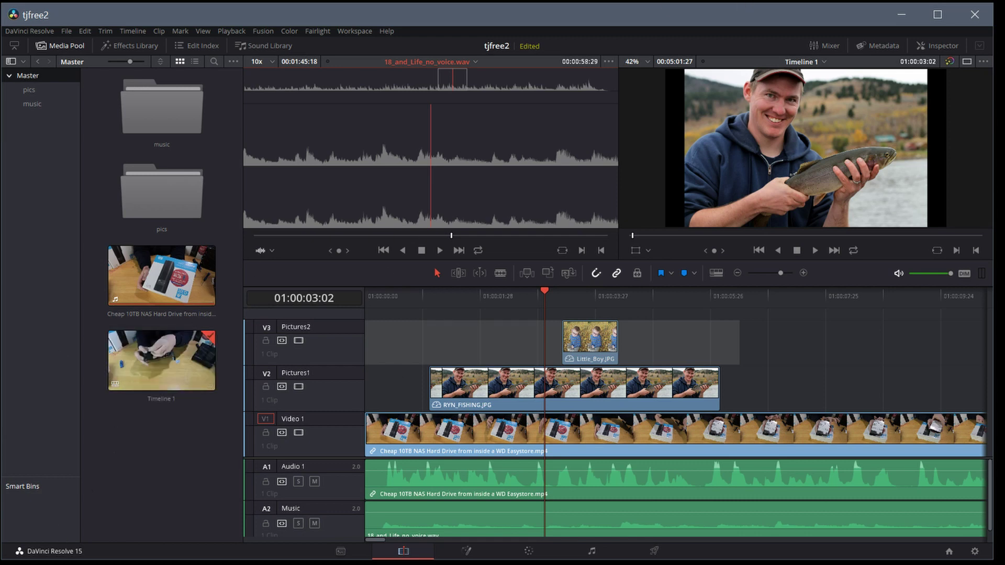
Step: Switch to File Explorer, view the original audio files in the Music folder, and close the window
{"action": "left_click", "coordinate": [221, 555]}
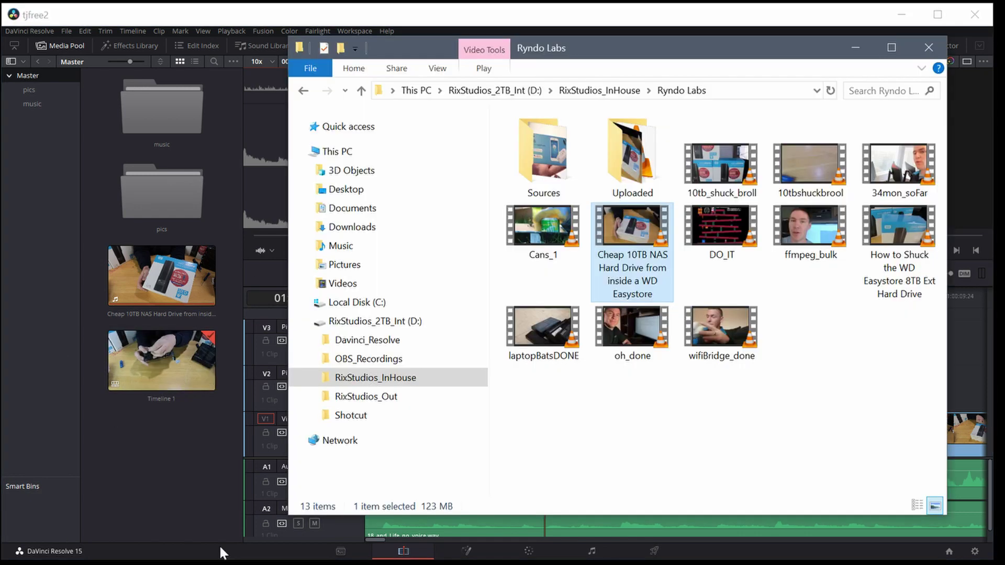
{"action": "left_click", "coordinate": [341, 249]}
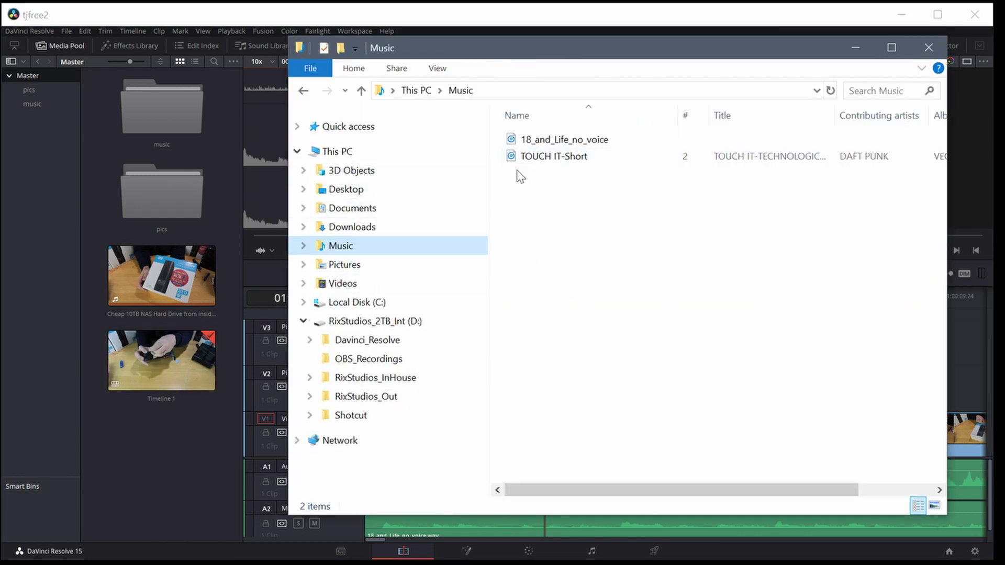
{"action": "left_click", "coordinate": [930, 48]}
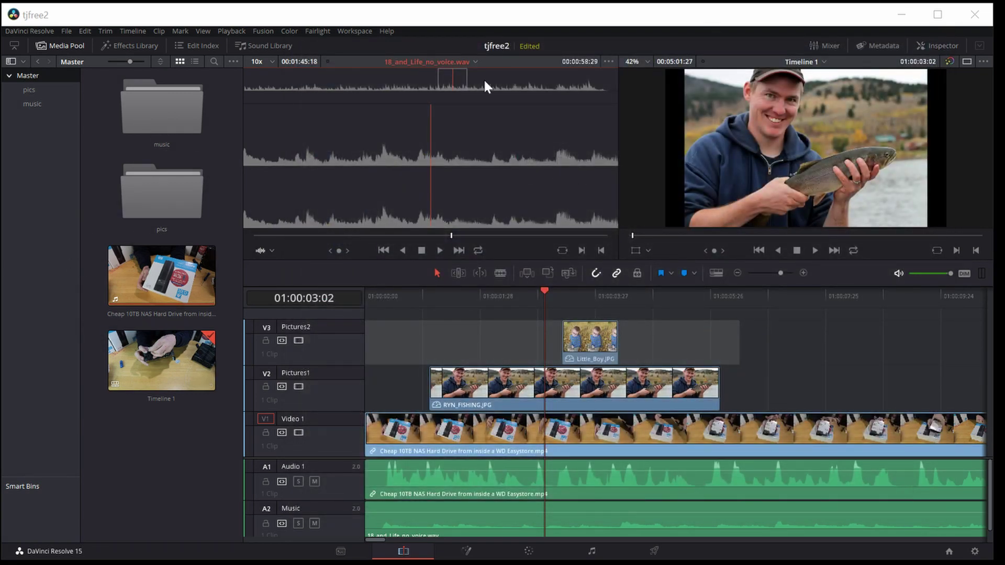
Step: Save the current project
{"action": "left_click", "coordinate": [67, 31]}
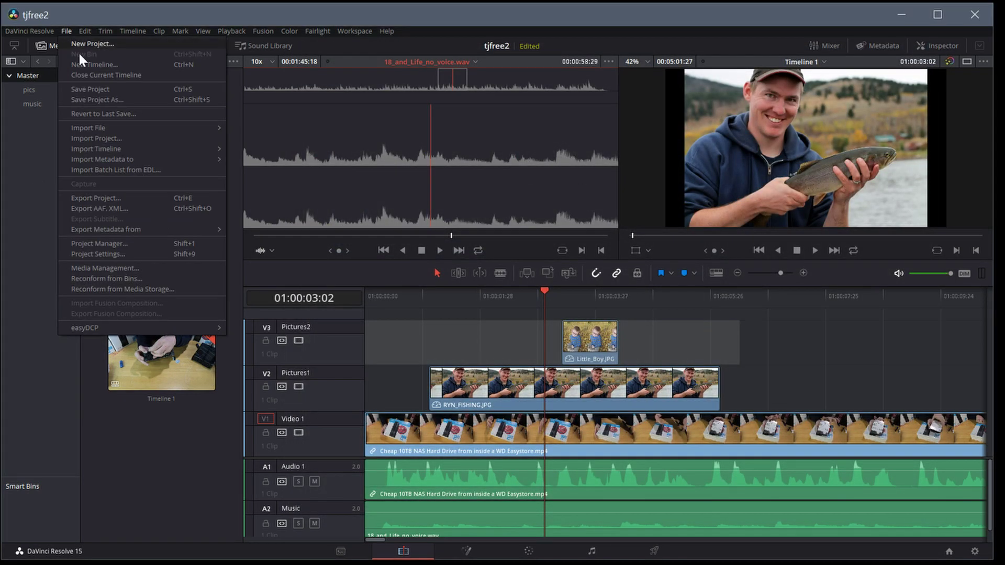
{"action": "left_click", "coordinate": [92, 90]}
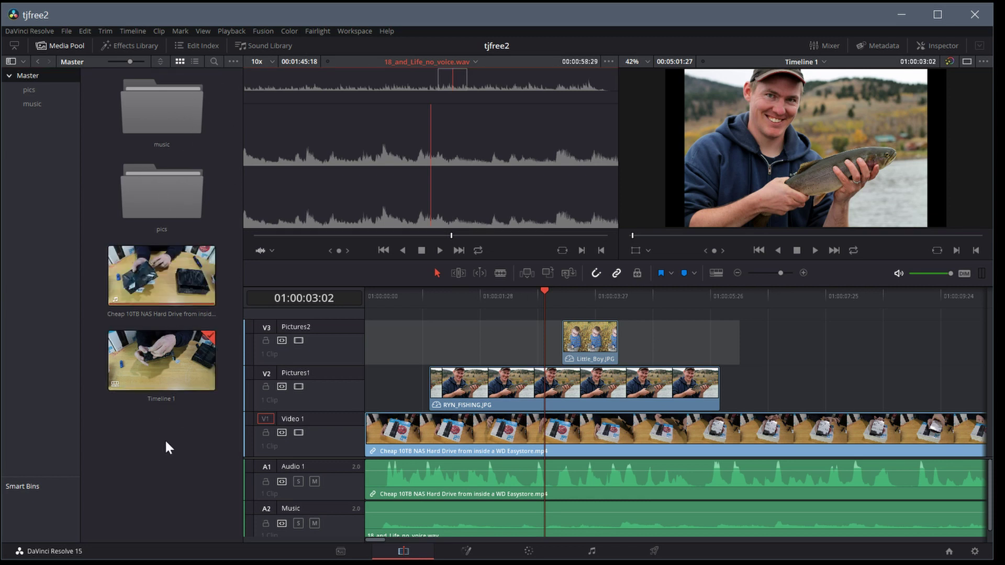
Step: Check the contents of the music and pics bins in the media pool and return to the Master bin
{"action": "left_click", "coordinate": [32, 99]}
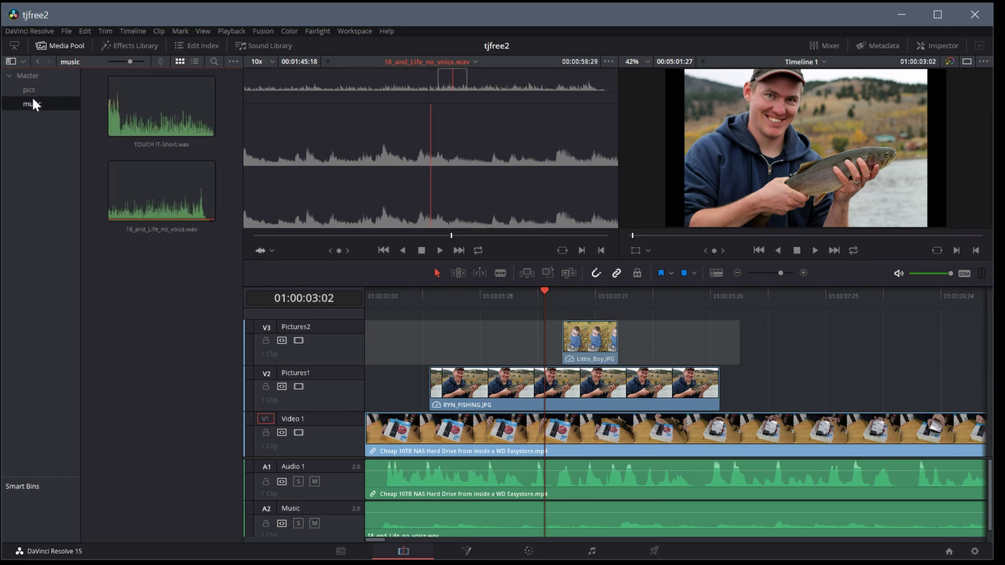
{"action": "left_click", "coordinate": [28, 90]}
{"action": "left_click", "coordinate": [27, 79]}
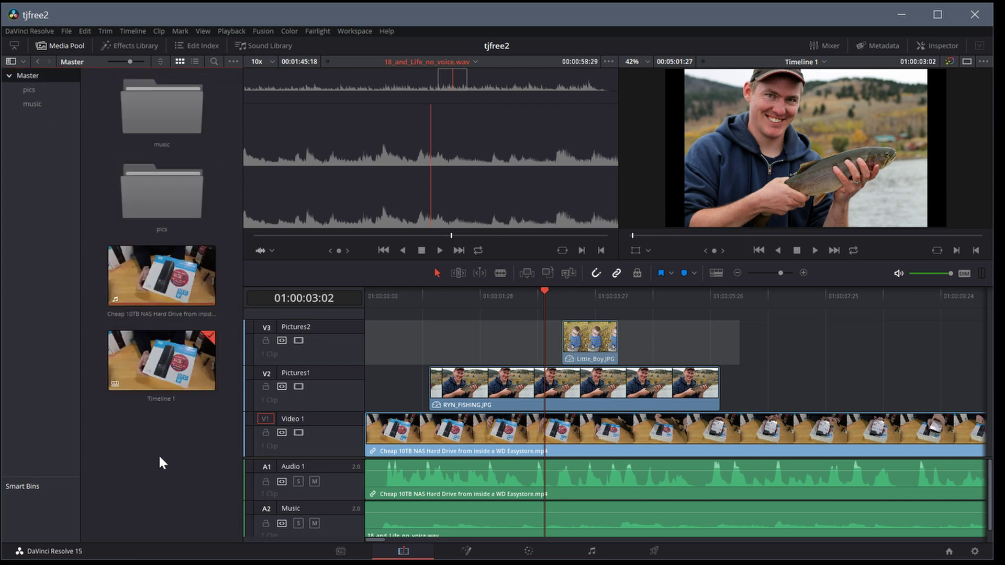